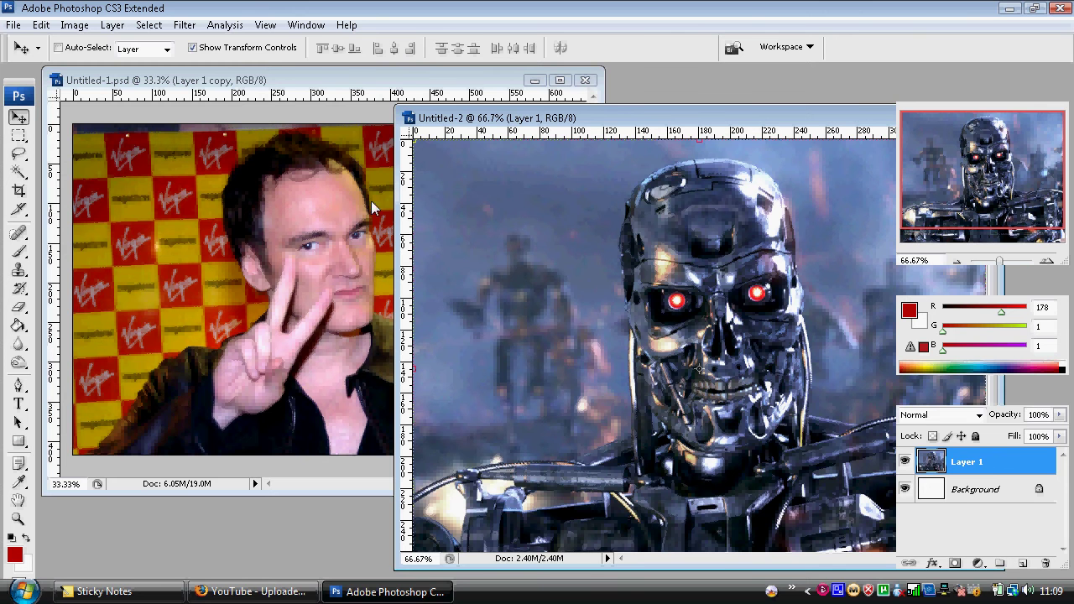
# Step: Copy the robot image from Untitled-2 into Untitled-1.psd, place its layer above Layer 1 and move it over the man's face
pyautogui.moveTo(592, 246); pyautogui.dragTo(407, 300)
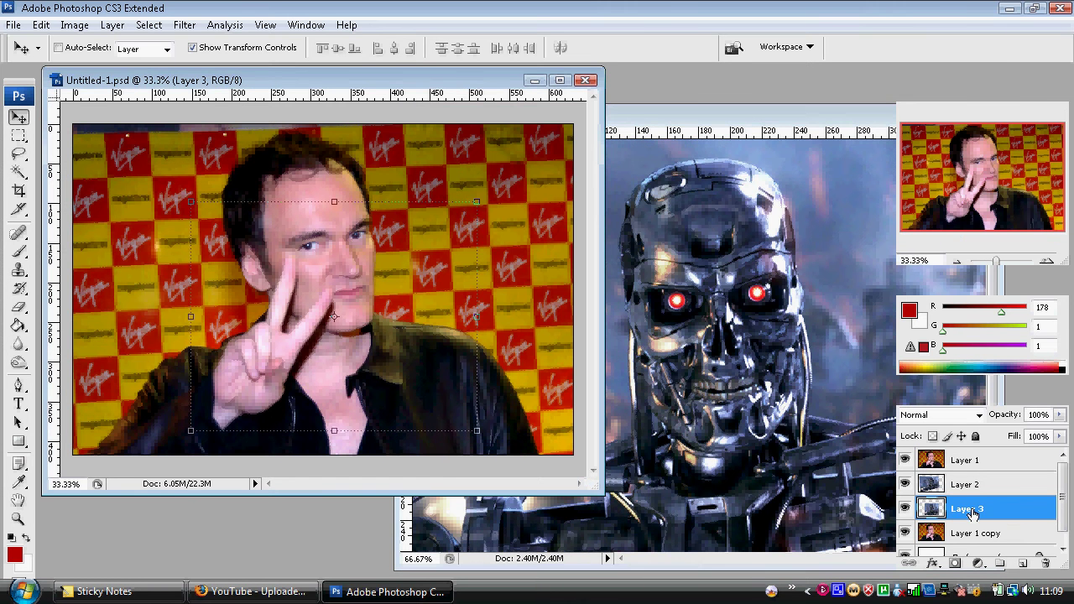
pyautogui.moveTo(972, 514); pyautogui.dragTo(964, 463)
pyautogui.moveTo(493, 283); pyautogui.dragTo(160, 250)
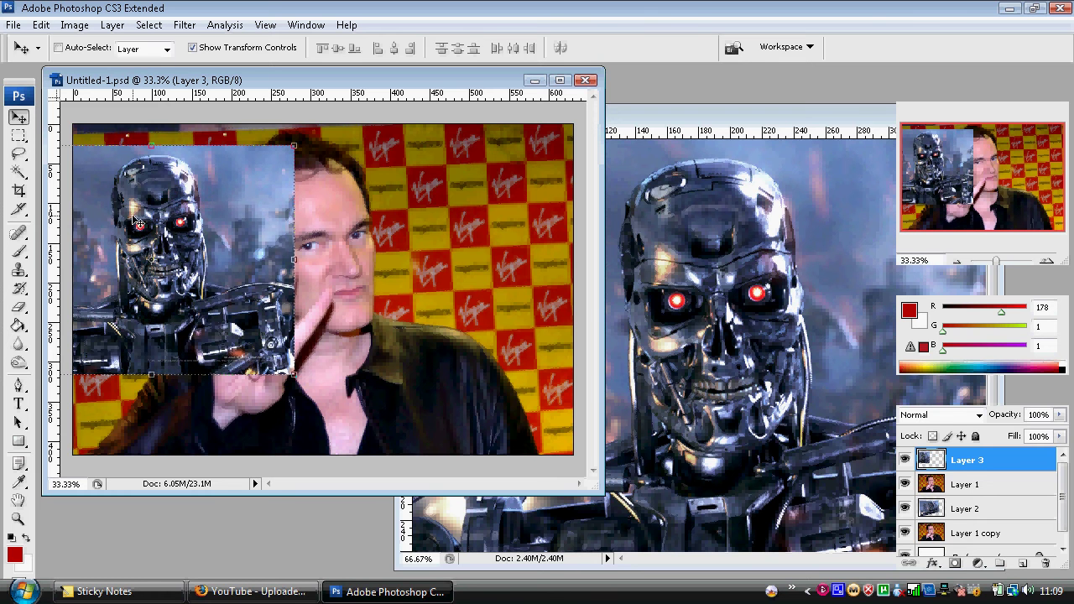
pyautogui.moveTo(241, 234); pyautogui.dragTo(348, 286)
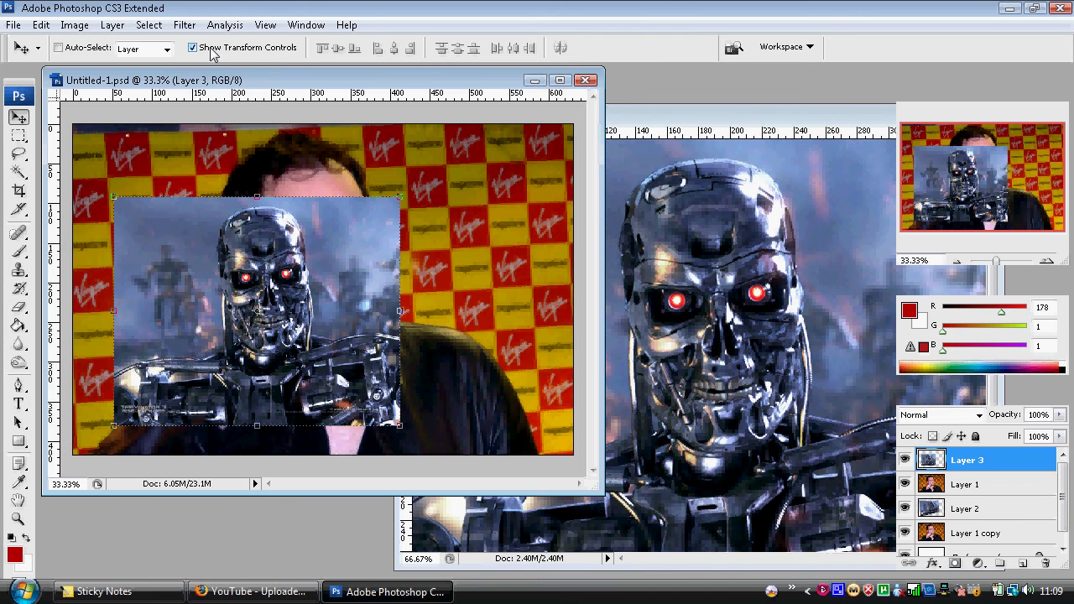
# Step: Enlarge the pasted robot image to about 120.8% by 114.7% and apply a Perspective transform that matches the turn of the man's head
pyautogui.moveTo(401, 208); pyautogui.dragTo(459, 163)
pyautogui.click(39, 25)
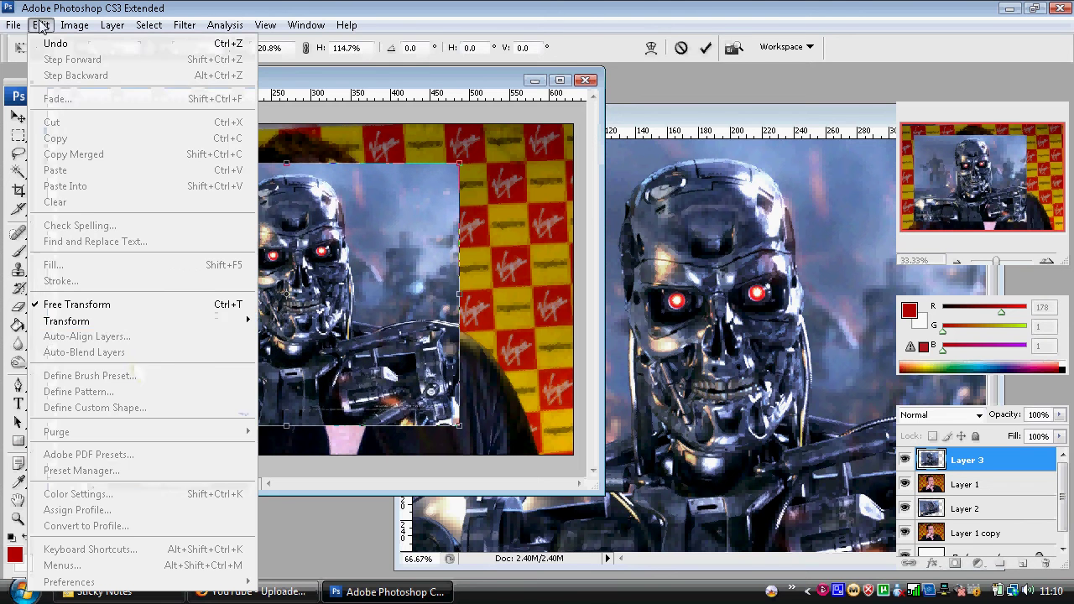
pyautogui.moveTo(105, 322)
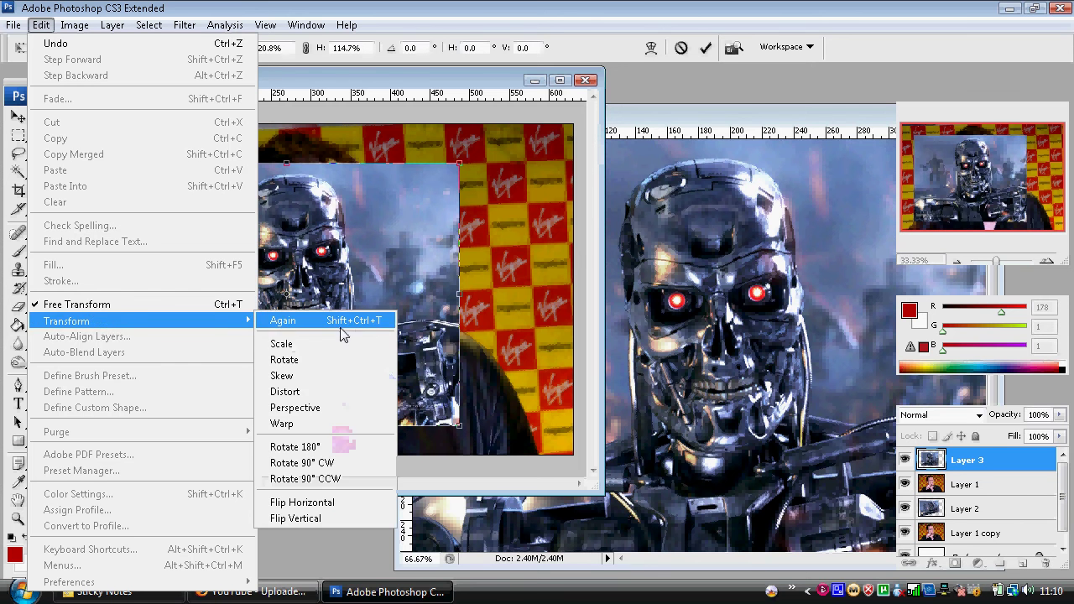
pyautogui.click(342, 409)
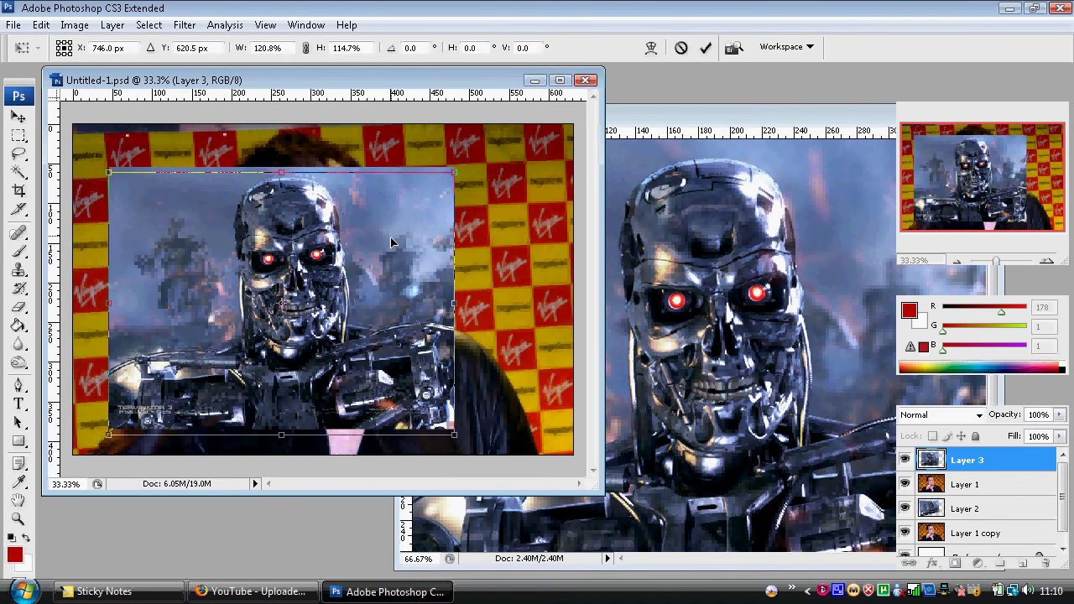
pyautogui.moveTo(390, 242)
pyautogui.mouseDown()
pyautogui.moveTo(406, 432)
pyautogui.moveTo(387, 158)
pyautogui.moveTo(411, 242)
pyautogui.mouseUp()
pyautogui.moveTo(462, 370); pyautogui.dragTo(461, 321)
pyautogui.press('Return')
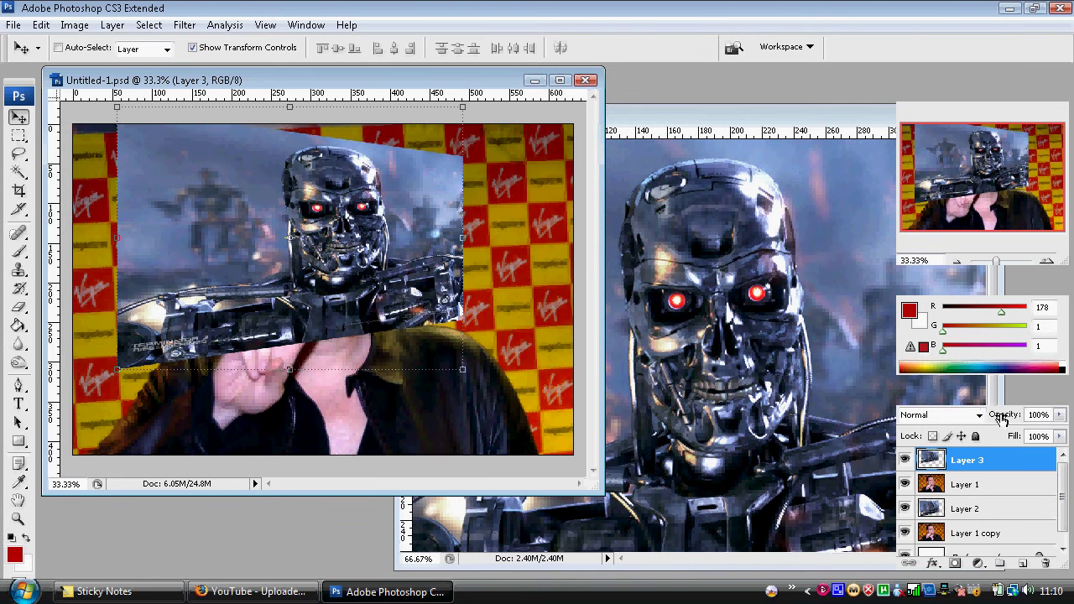
# Step: Set the pasted robot layer's opacity to 50%, move it over the face and stretch its height to about 115.7% to align the eyes
pyautogui.moveTo(1001, 419); pyautogui.dragTo(960, 419)
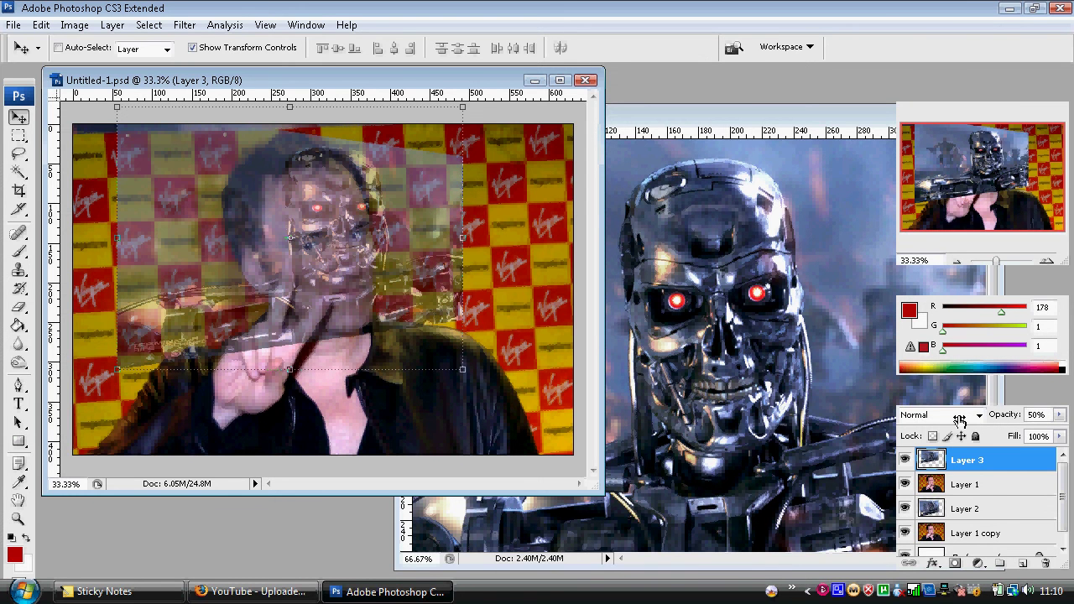
pyautogui.moveTo(382, 287); pyautogui.dragTo(381, 326)
pyautogui.moveTo(287, 406); pyautogui.dragTo(288, 435)
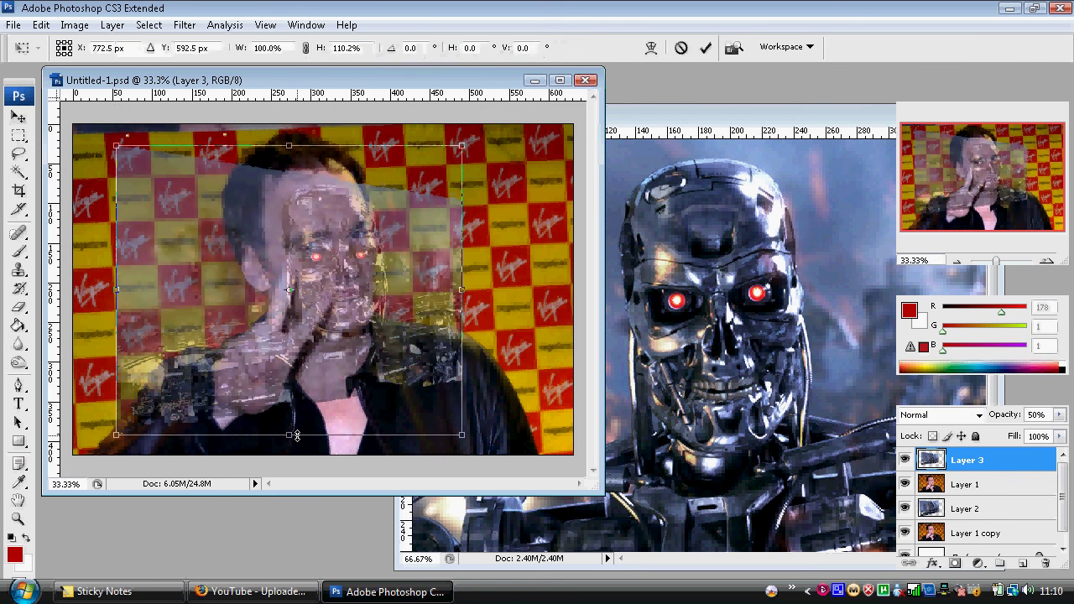
pyautogui.moveTo(289, 145); pyautogui.dragTo(291, 131)
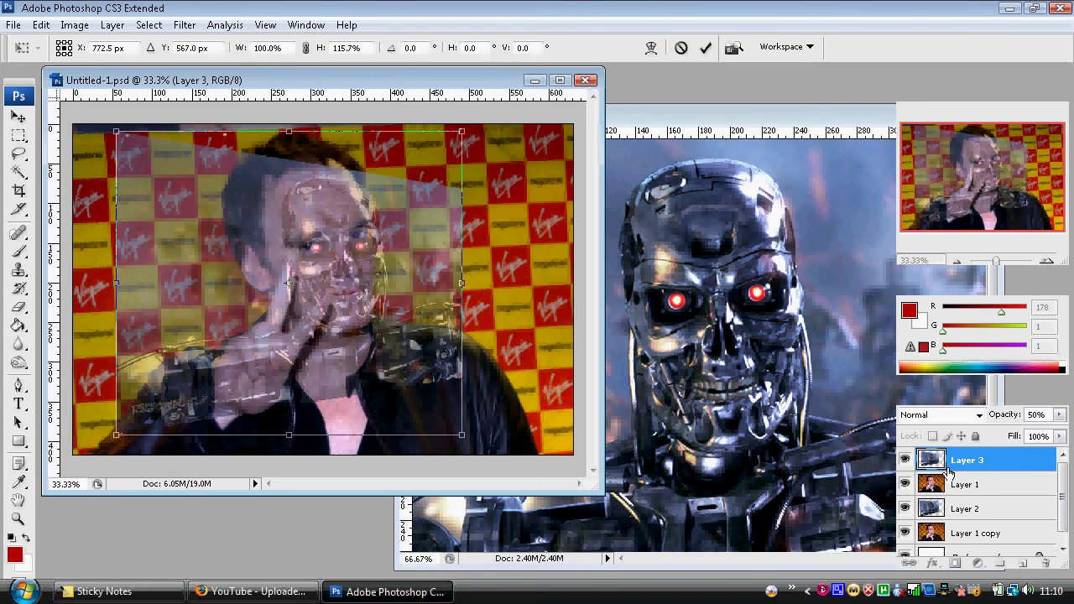
pyautogui.press('Return')
# Step: Delete the newly pasted robot layer and toggle Layer 1's visibility to check the aligned robot on Layer 2
pyautogui.moveTo(1048, 565); pyautogui.dragTo(1046, 563)
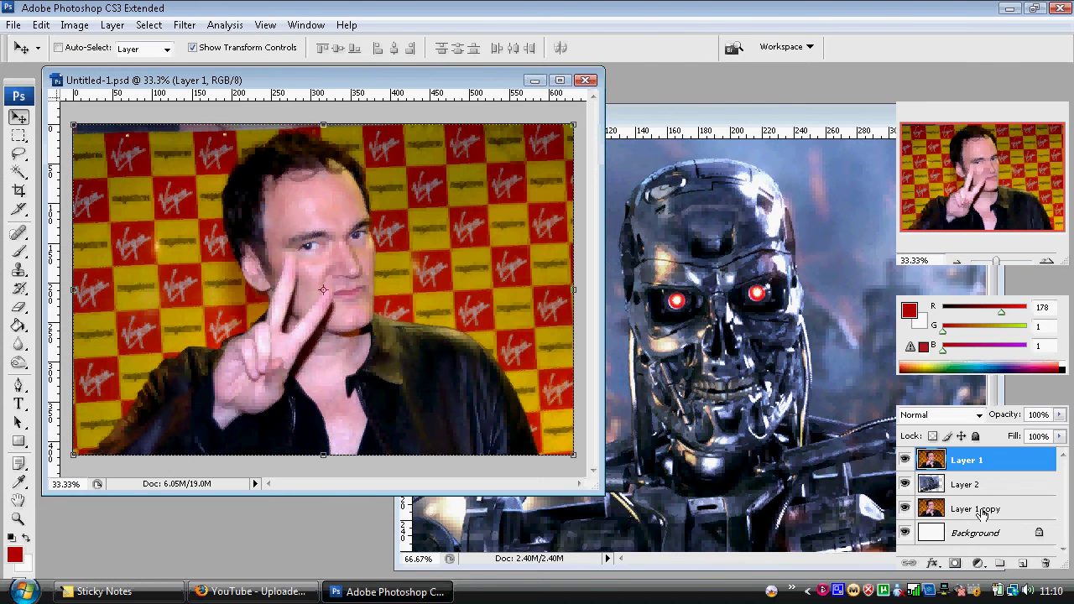
pyautogui.click(905, 462)
pyautogui.click(905, 461)
pyautogui.click(905, 462)
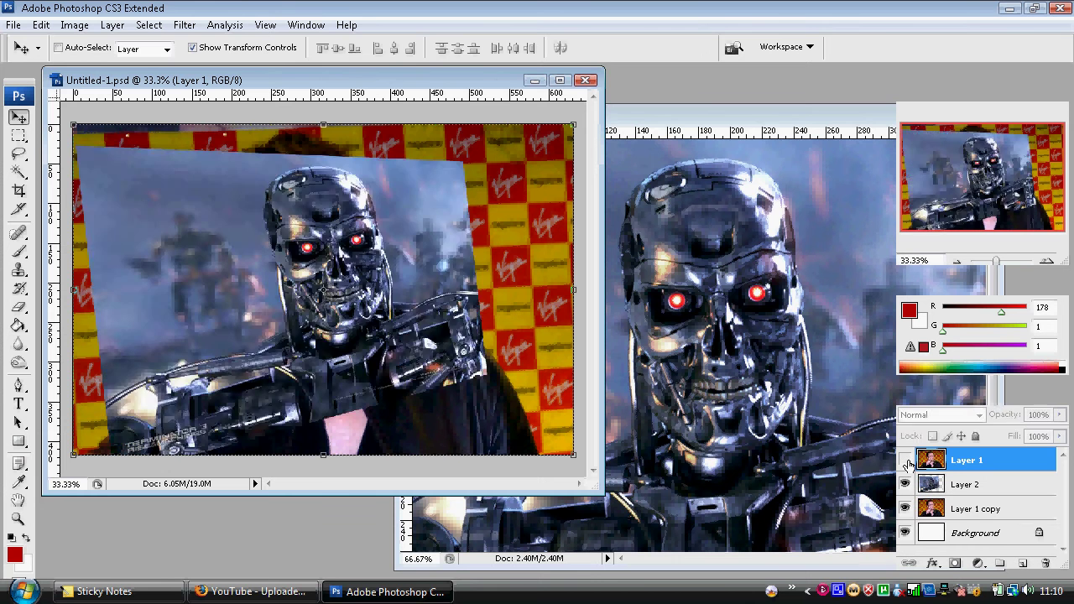
pyautogui.click(906, 462)
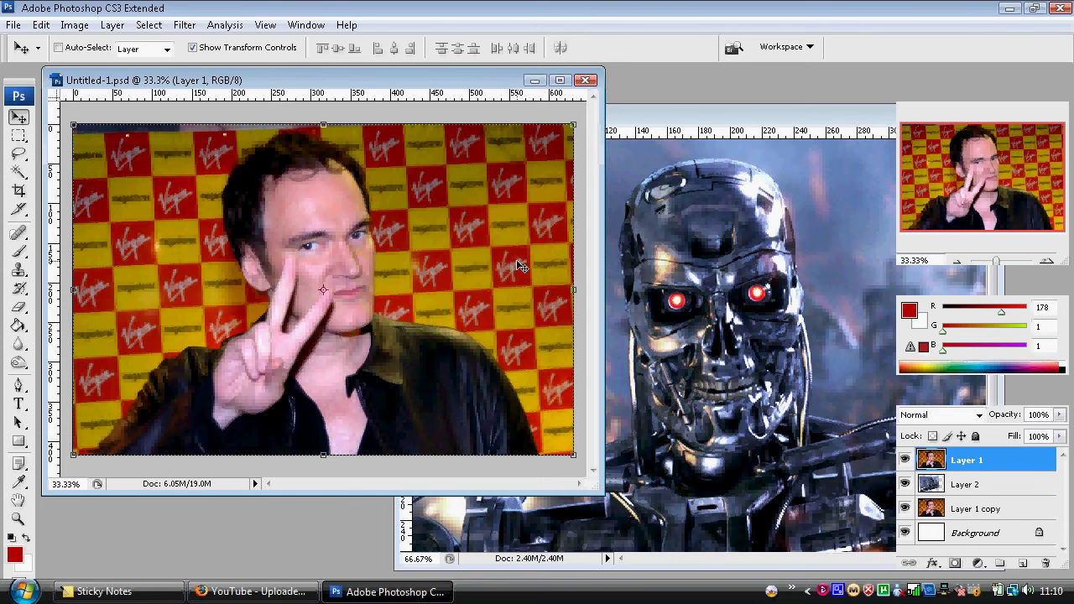
# Step: Maximize Untitled-1.psd and set the Eraser to the jagged 184 splatter brush tip, enlarged to 246 px
pyautogui.click(562, 80)
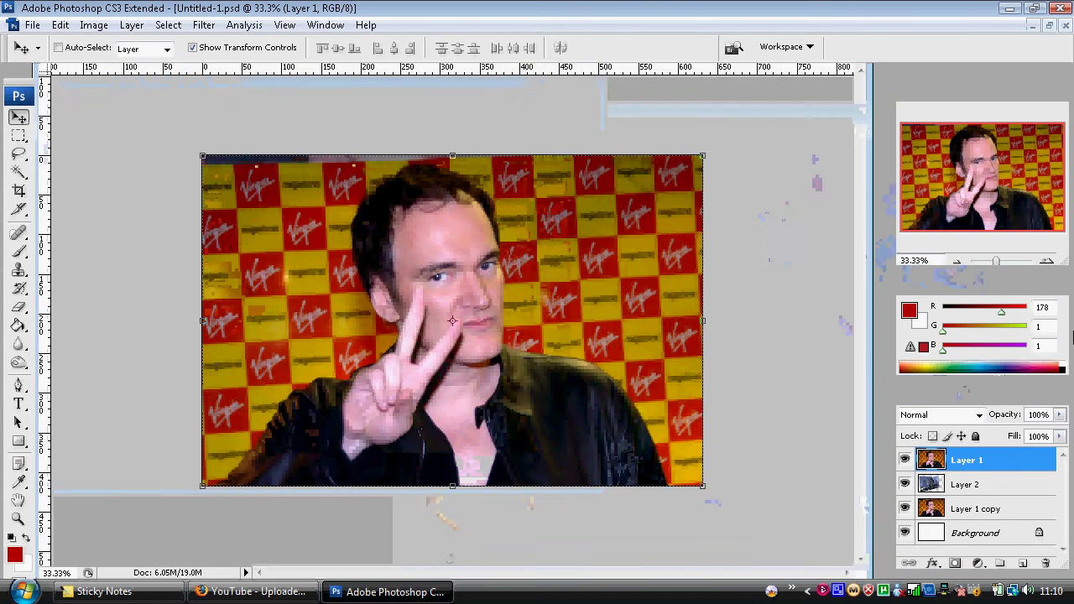
pyautogui.click(1050, 263)
pyautogui.click(1049, 262)
pyautogui.moveTo(1007, 198); pyautogui.dragTo(1008, 182)
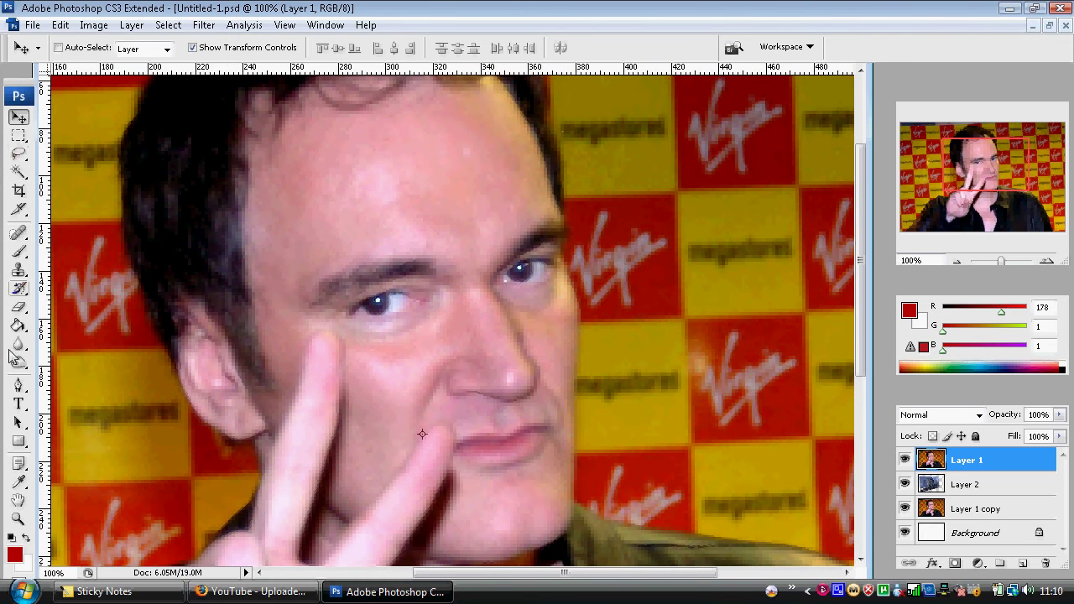
pyautogui.click(17, 310)
pyautogui.click(110, 48)
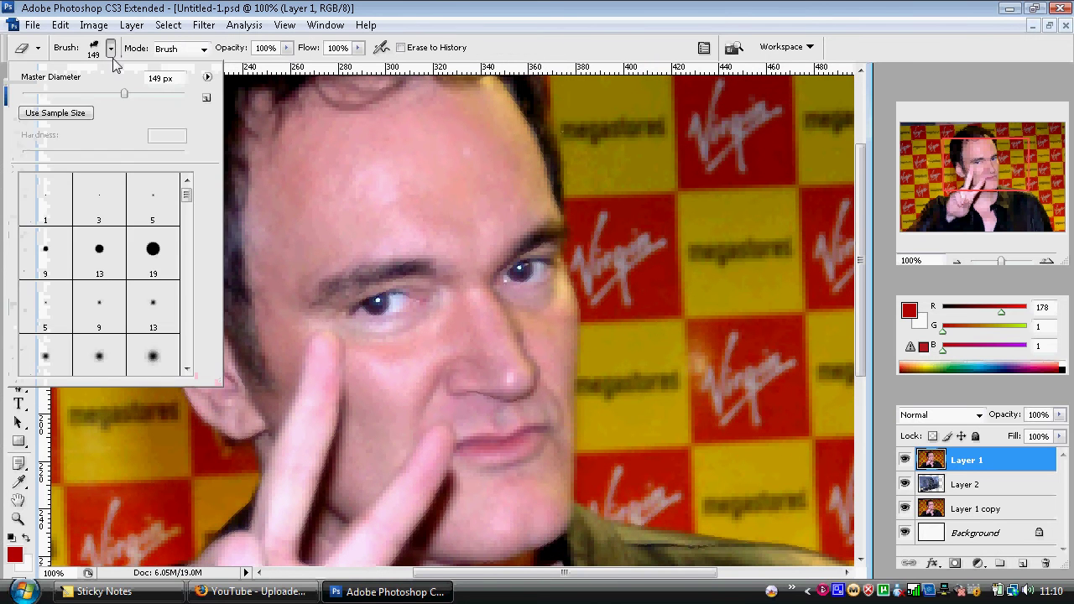
pyautogui.moveTo(186, 192); pyautogui.dragTo(211, 363)
pyautogui.click(38, 350)
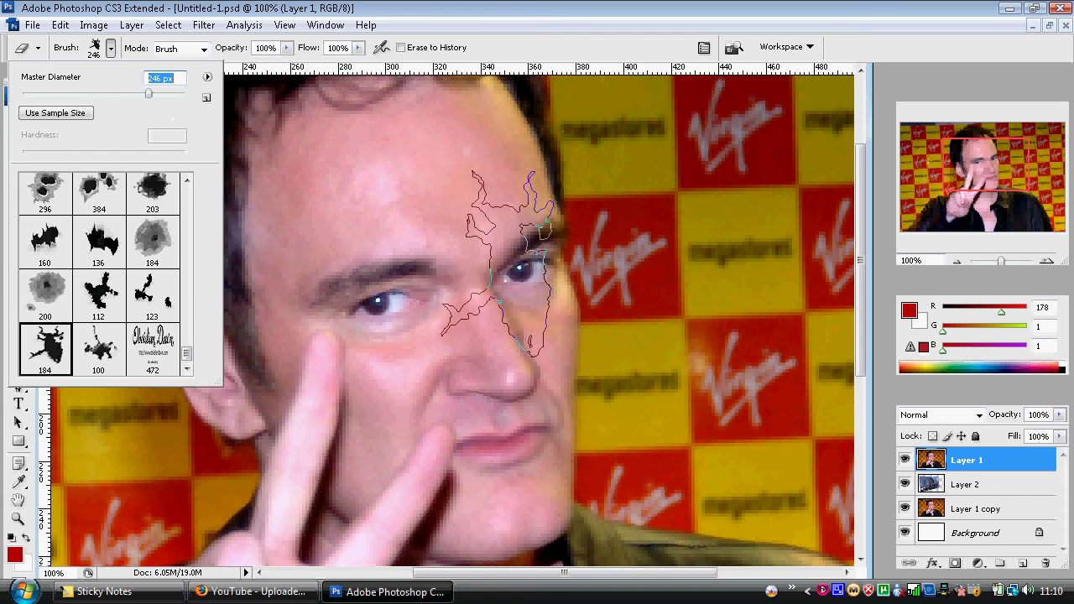
# Step: Erase Layer 1 over the eye on the image's right side to reveal the robot's red eye underneath
pyautogui.click(499, 260)
pyautogui.click(495, 255)
pyautogui.click(480, 244)
pyautogui.click(477, 246)
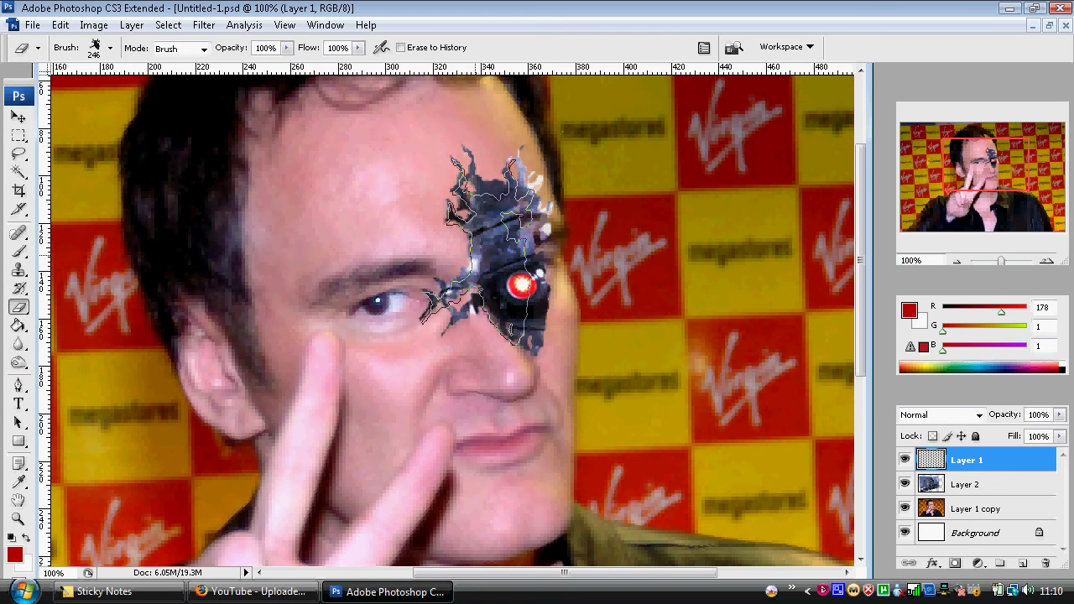
pyautogui.click(486, 250)
# Step: Erase Layer 1 from the nose down to the chin and up over the forehead with the 203 px splatter brush to reveal the robot face
pyautogui.click(109, 48)
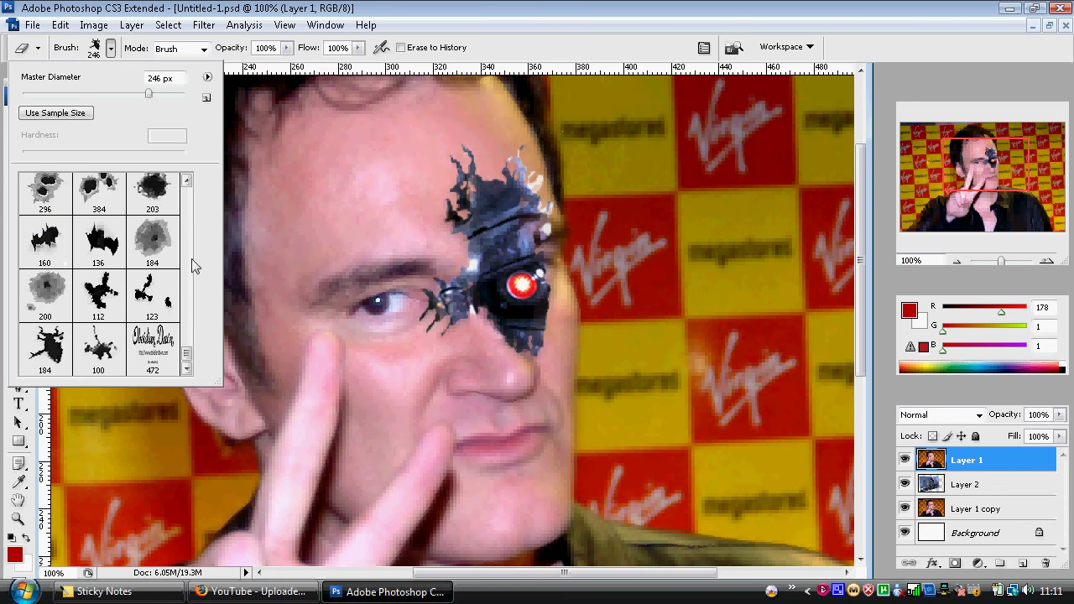
pyautogui.click(170, 207)
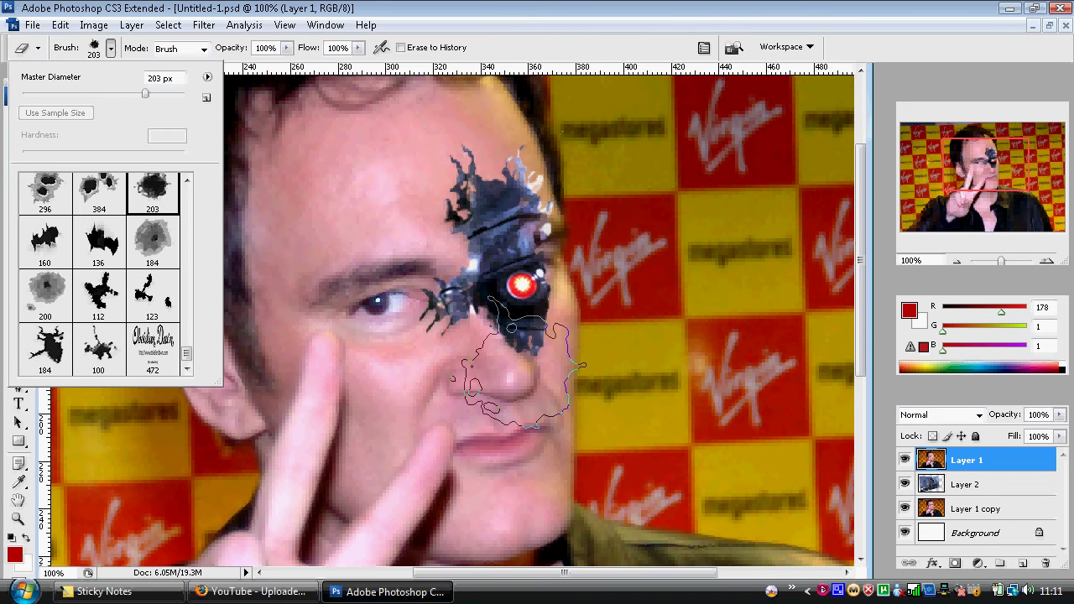
pyautogui.click(511, 376)
pyautogui.moveTo(512, 377)
pyautogui.mouseDown()
pyautogui.moveTo(518, 470)
pyautogui.moveTo(503, 501)
pyautogui.moveTo(520, 483)
pyautogui.moveTo(470, 503)
pyautogui.mouseUp()
pyautogui.moveTo(453, 202)
pyautogui.mouseDown()
pyautogui.moveTo(457, 227)
pyautogui.moveTo(441, 252)
pyautogui.moveTo(478, 159)
pyautogui.moveTo(474, 147)
pyautogui.moveTo(445, 168)
pyautogui.moveTo(469, 214)
pyautogui.moveTo(470, 180)
pyautogui.moveTo(445, 134)
pyautogui.moveTo(470, 139)
pyautogui.moveTo(469, 193)
pyautogui.moveTo(518, 310)
pyautogui.moveTo(478, 171)
pyautogui.mouseUp()
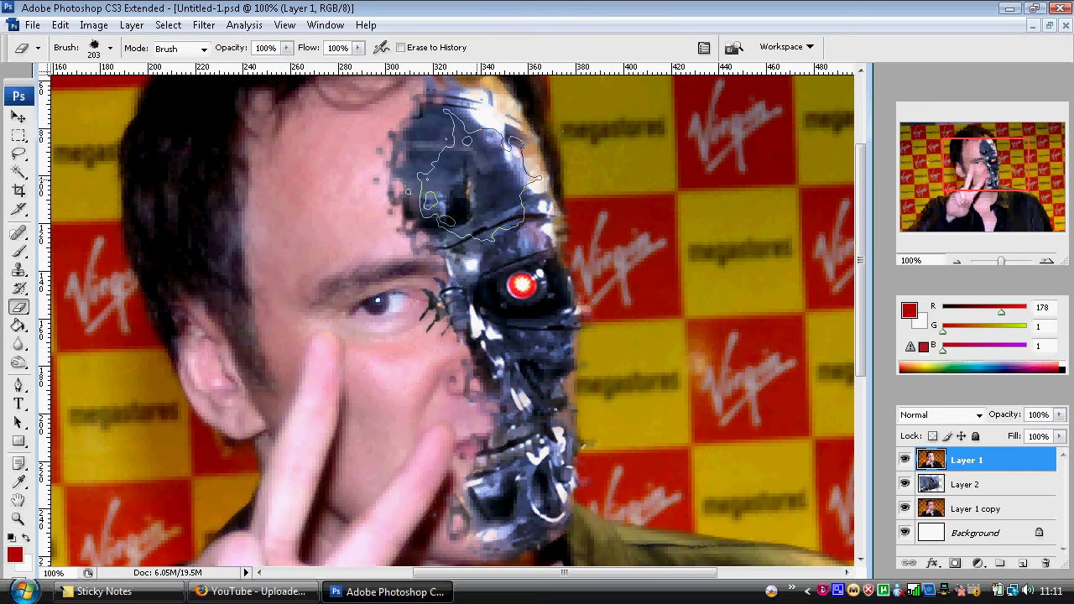
pyautogui.click(955, 261)
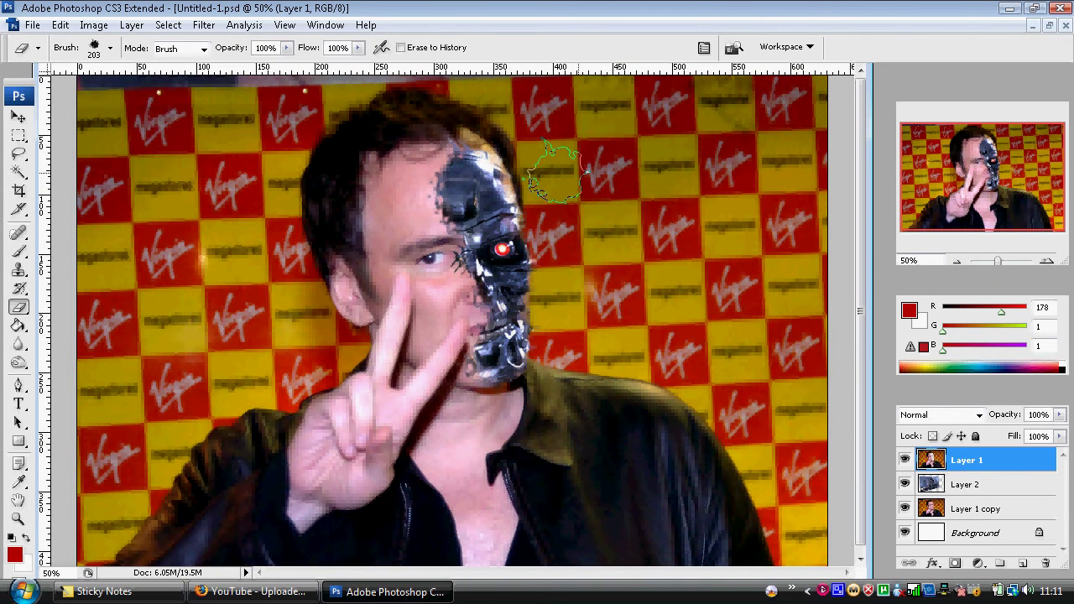
# Step: Hide Layer 1 copy and Layer 2, and select the white erased face area with Color Range at a fuzziness of 21
pyautogui.click(998, 509)
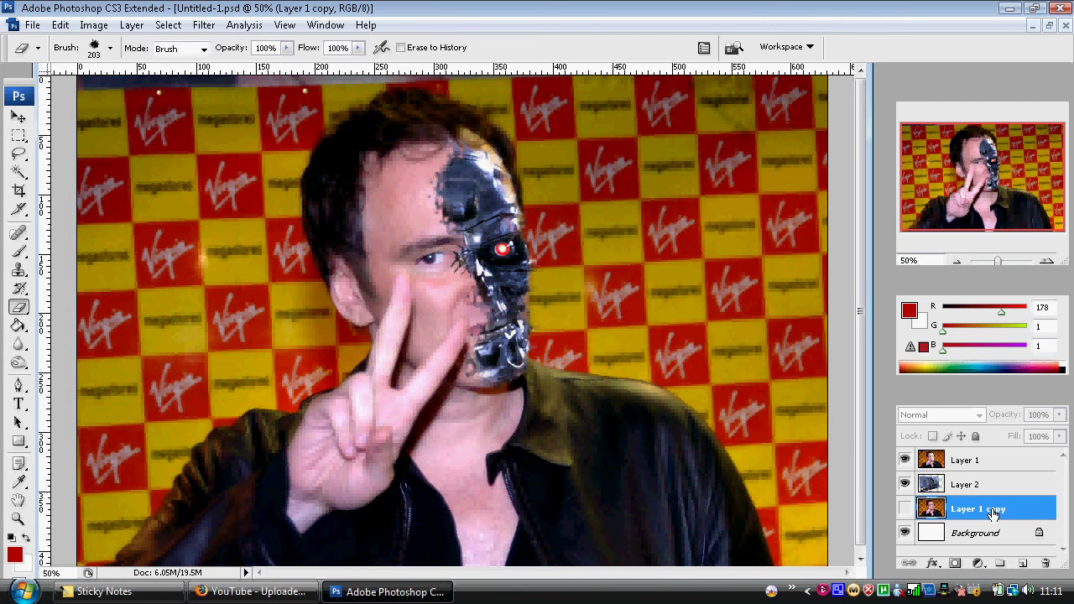
pyautogui.click(903, 485)
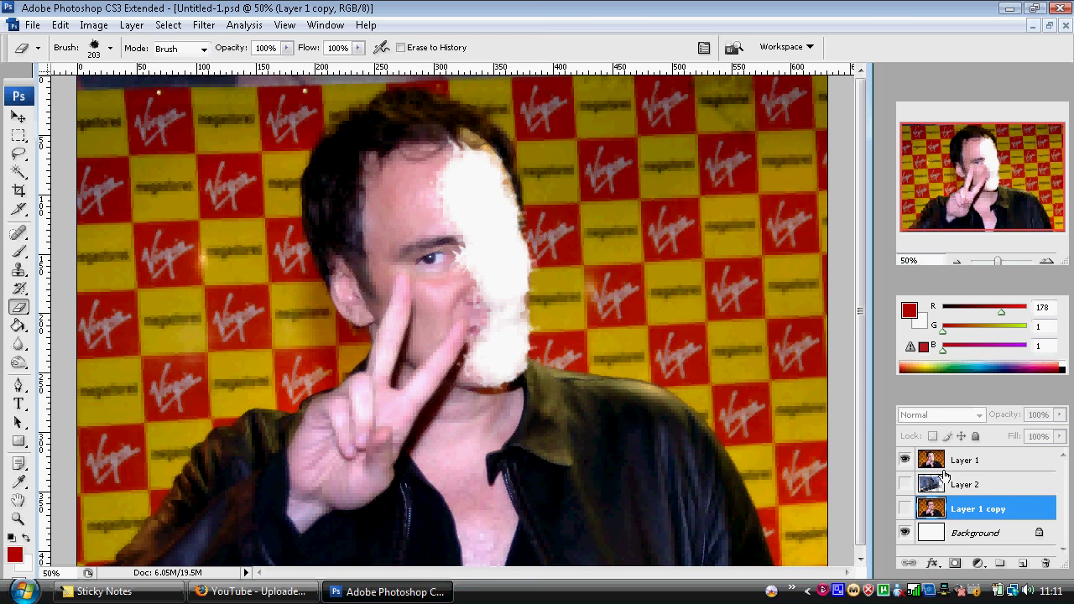
pyautogui.click(168, 24)
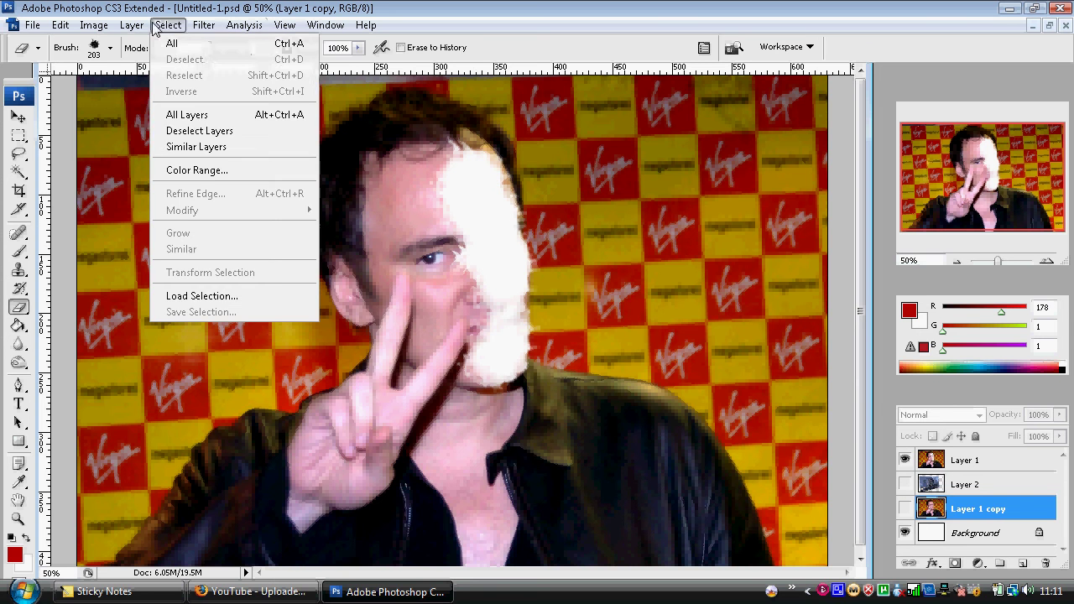
pyautogui.click(187, 169)
pyautogui.click(466, 190)
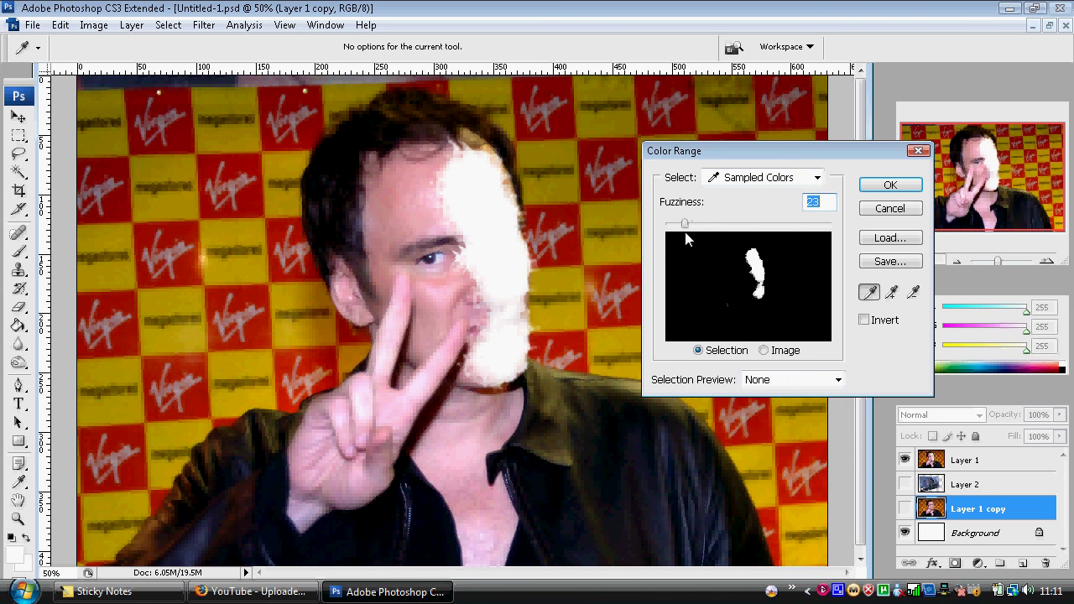
pyautogui.click(890, 184)
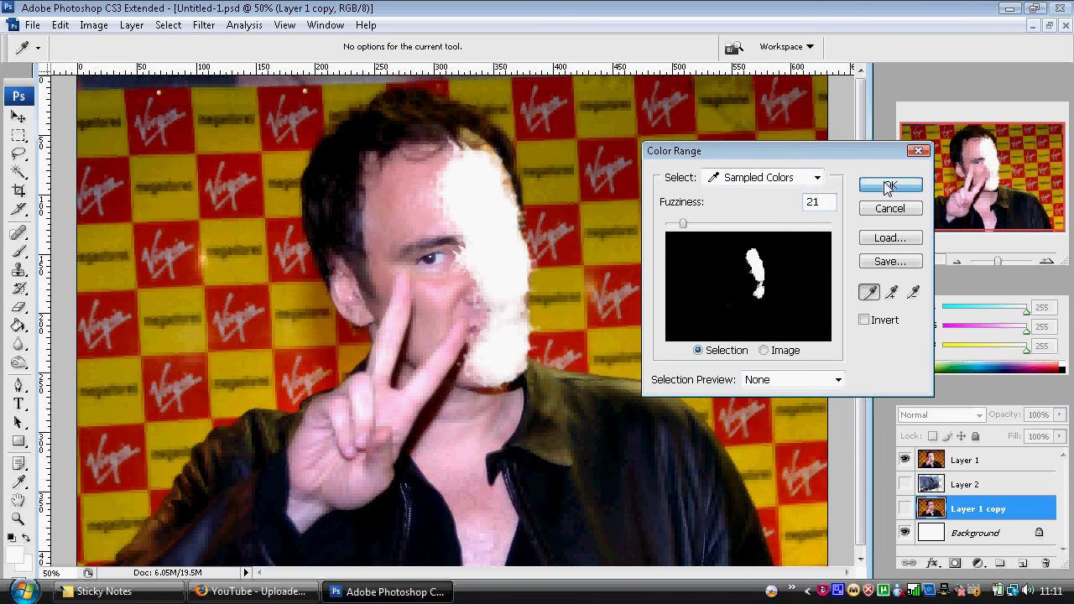
pyautogui.click(131, 25)
pyautogui.click(178, 17)
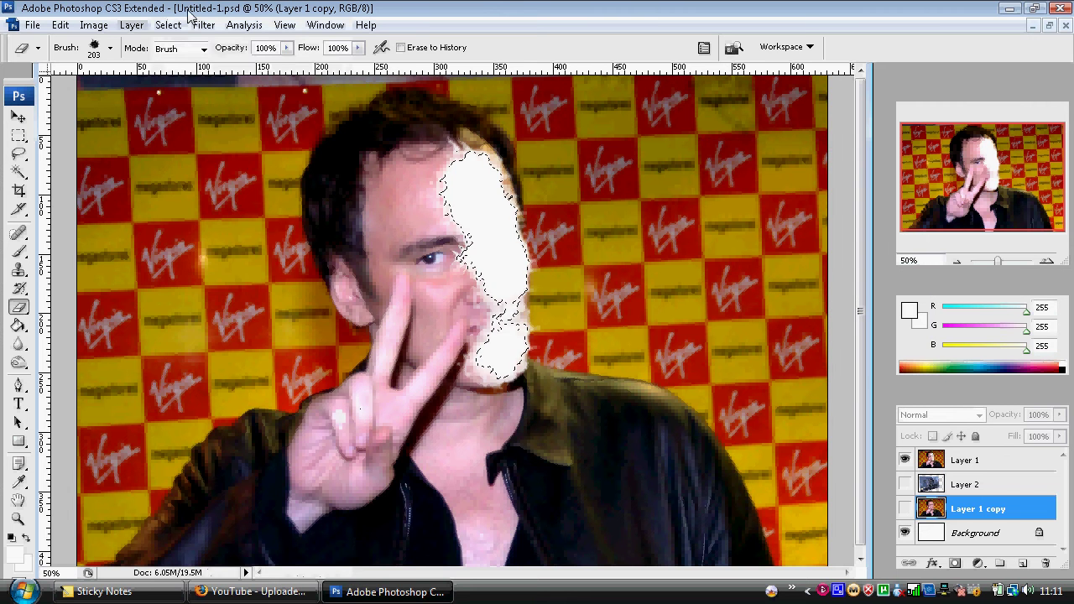
# Step: Show Layer 2 again, make Layer 1 active and feather the selection by 25 pixels
pyautogui.click(905, 485)
pyautogui.click(966, 460)
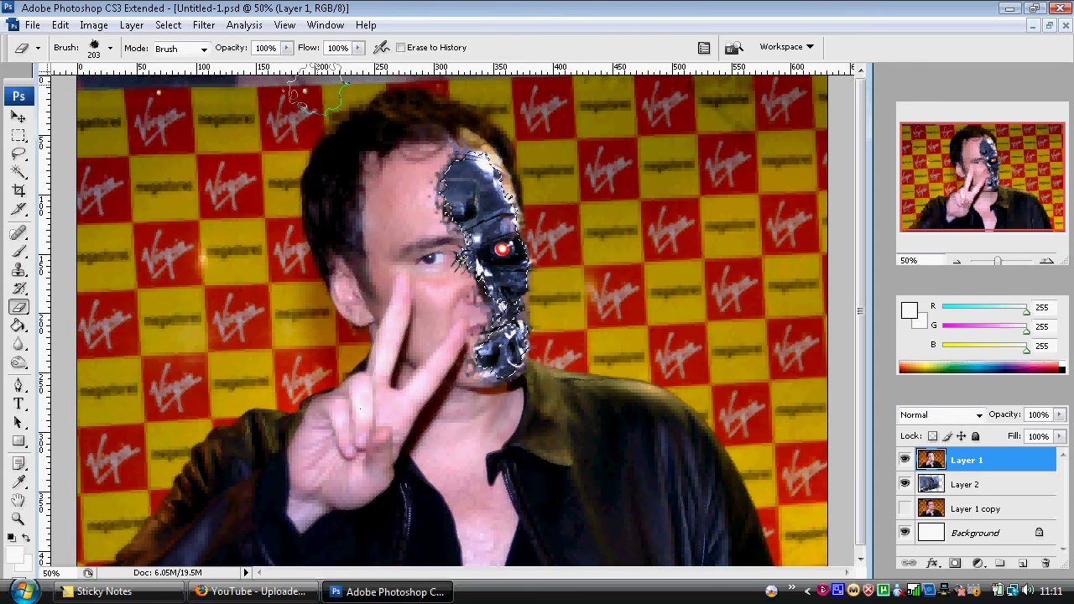
pyautogui.click(168, 25)
pyautogui.moveTo(257, 211)
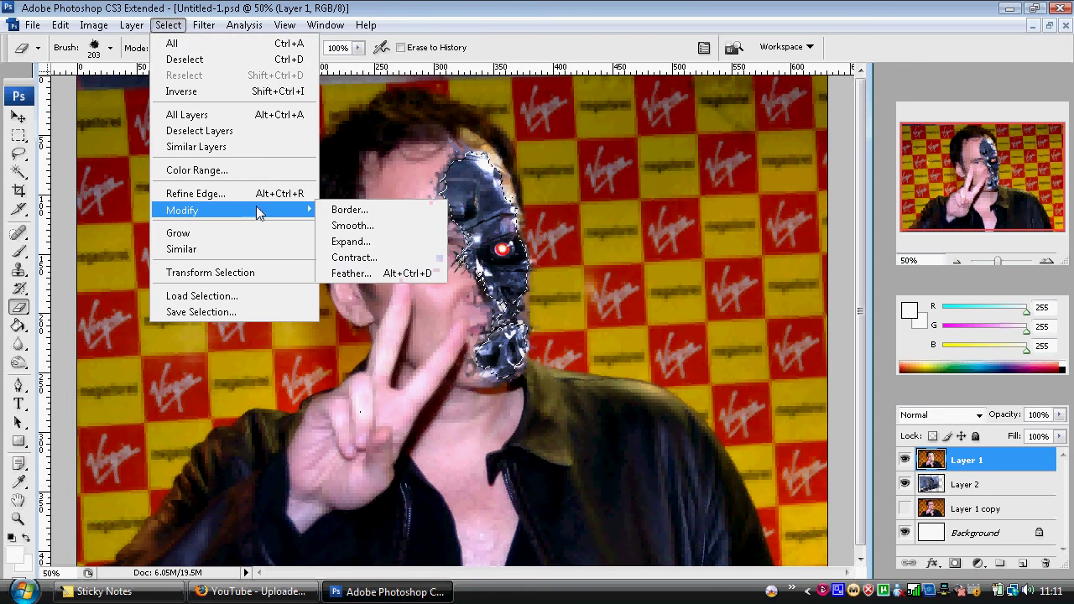
pyautogui.click(408, 277)
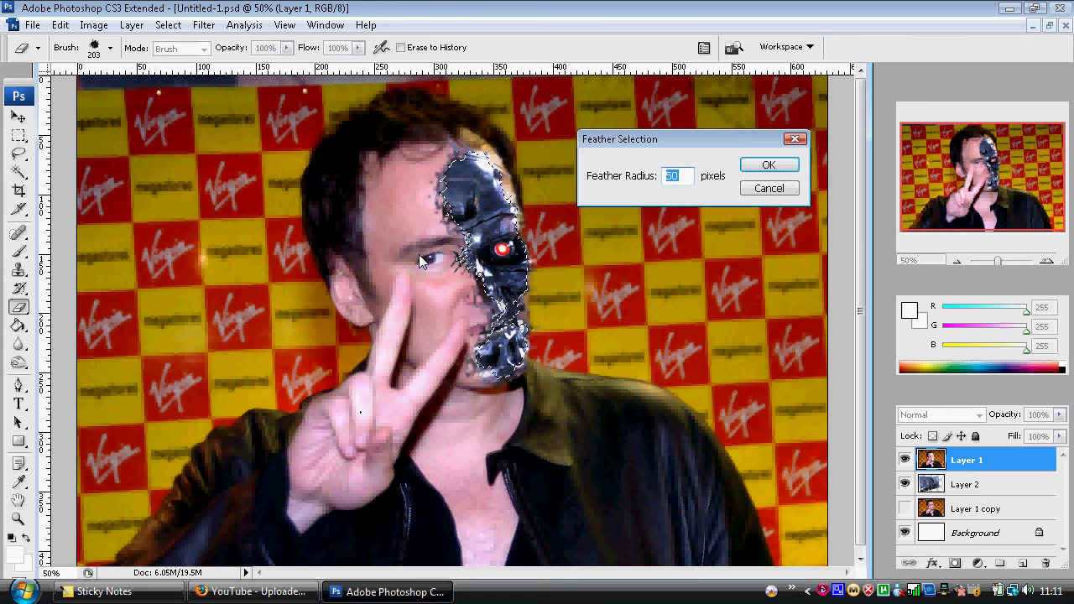
pyautogui.write('25')
pyautogui.press('Return')
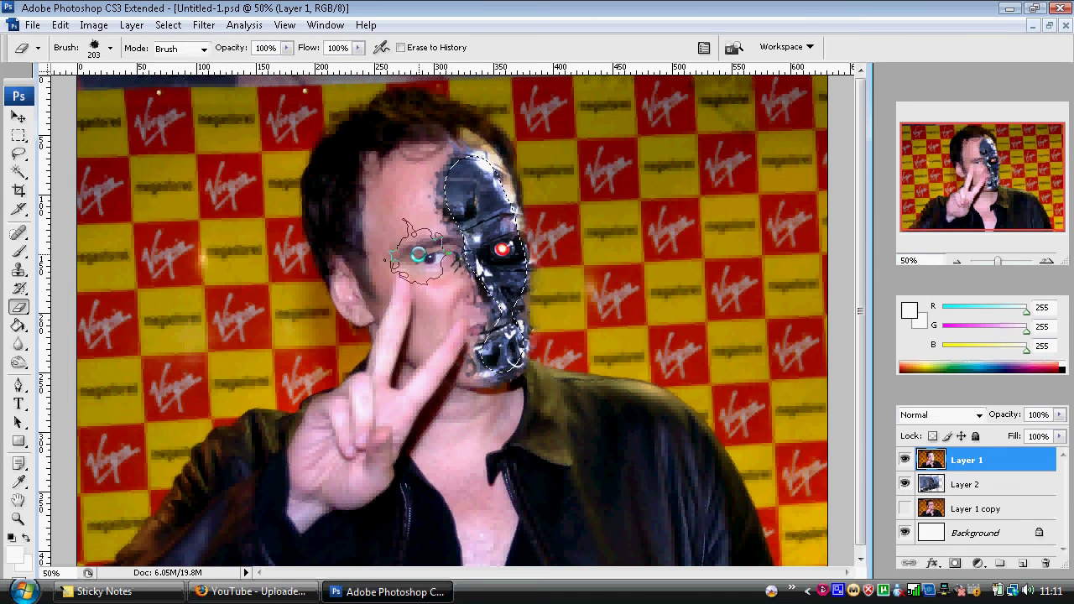
# Step: Step backward through the latest edits to Layer 1 around the edge of the exposed robot face
pyautogui.click(1046, 262)
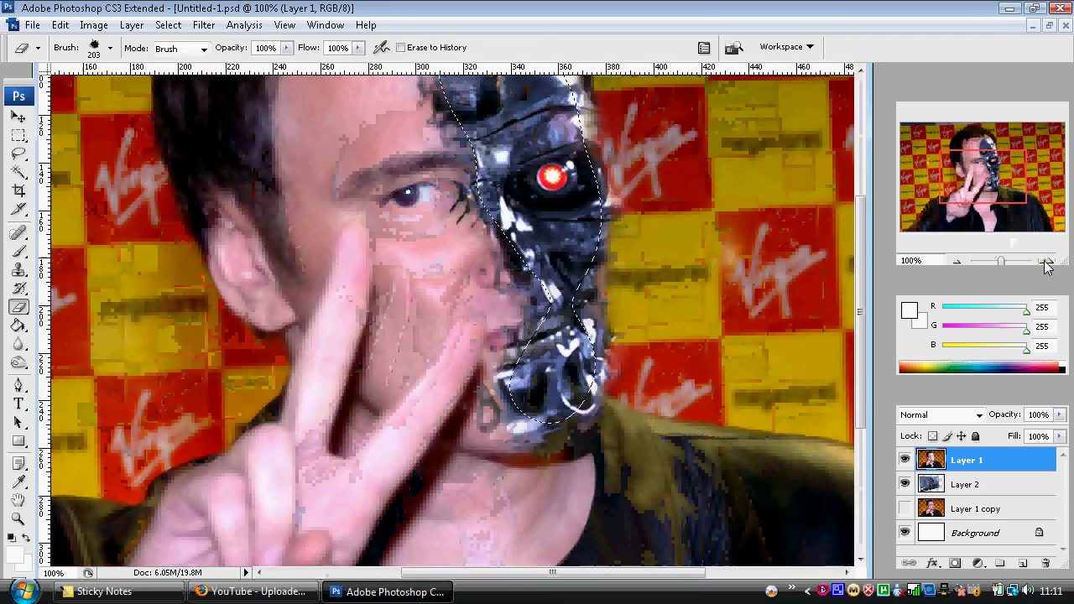
pyautogui.click(1046, 262)
pyautogui.moveTo(966, 171); pyautogui.dragTo(980, 150)
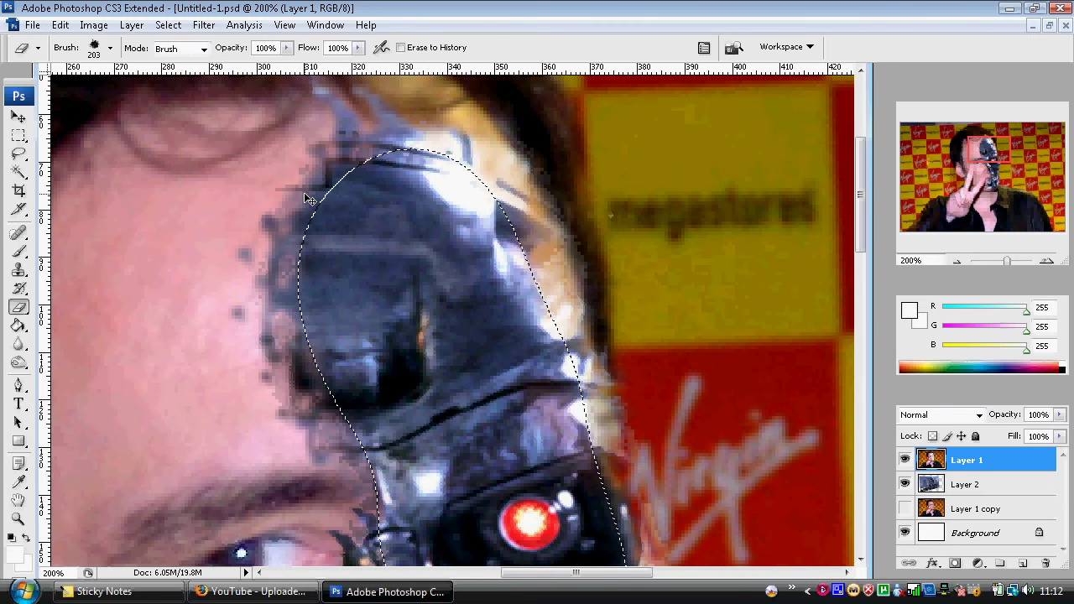
pyautogui.hotkey('ctrl', 'alt', 'z')
pyautogui.hotkey('ctrl', 'alt', 'z')
pyautogui.hotkey('ctrl', 'alt', 'z')
pyautogui.hotkey('ctrl', 'alt', 'z')
pyautogui.hotkey('ctrl', 'alt', 'z')
pyautogui.hotkey('ctrl', 'alt', 'z')
pyautogui.hotkey('ctrl', 'alt', 'z')
pyautogui.hotkey('ctrl', 'alt', 'z')
pyautogui.hotkey('ctrl', 'alt', 'z')
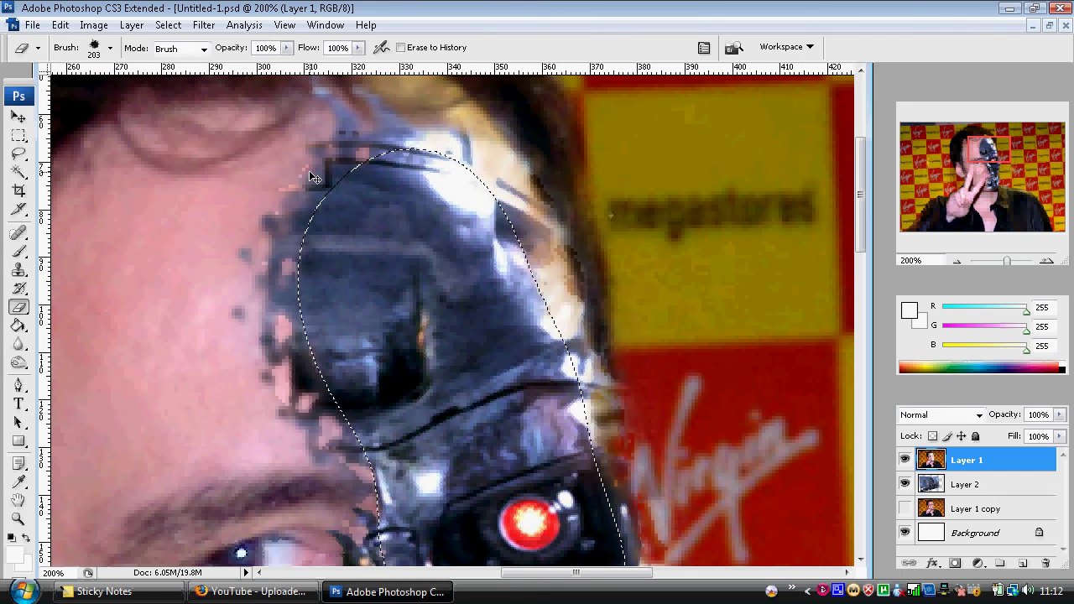
# Step: Toggle the latest edge edit on Layer 1 off and on to compare the torn skin around the robot forehead
pyautogui.hotkey('ctrl', 'alt', 'z')
pyautogui.hotkey('ctrl', 'alt', 'z')
pyautogui.hotkey('ctrl', 'alt', 'z')
pyautogui.hotkey('ctrl', 'alt', 'z')
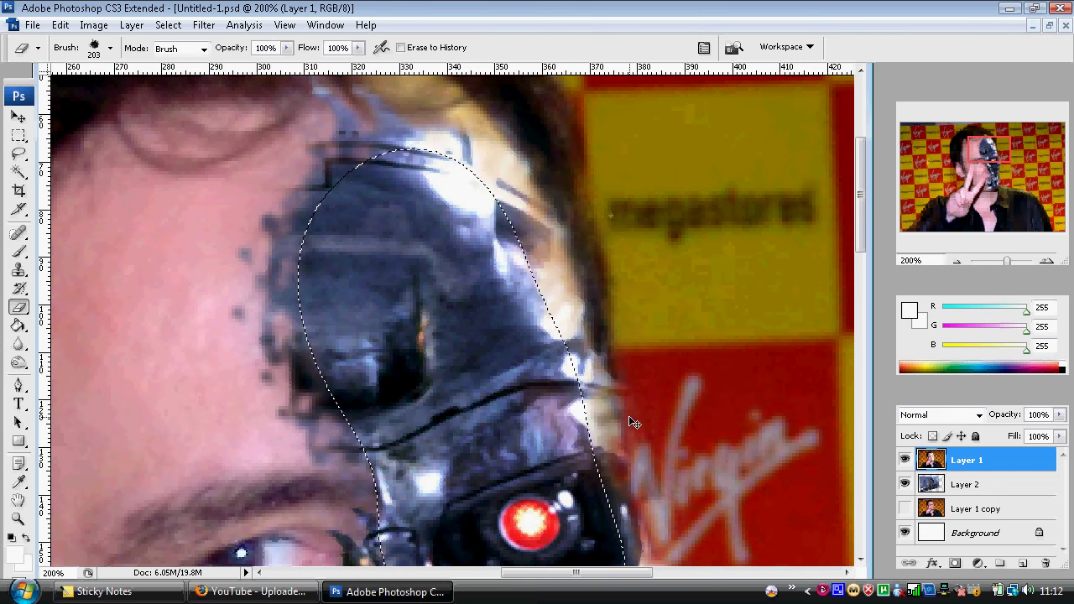
pyautogui.hotkey('ctrl', 'alt', 'z')
pyautogui.hotkey('ctrl', 'alt', 'z')
pyautogui.hotkey('ctrl', 'alt', 'z')
pyautogui.hotkey('ctrl', 'alt', 'z')
pyautogui.hotkey('ctrl', 'alt', 'z')
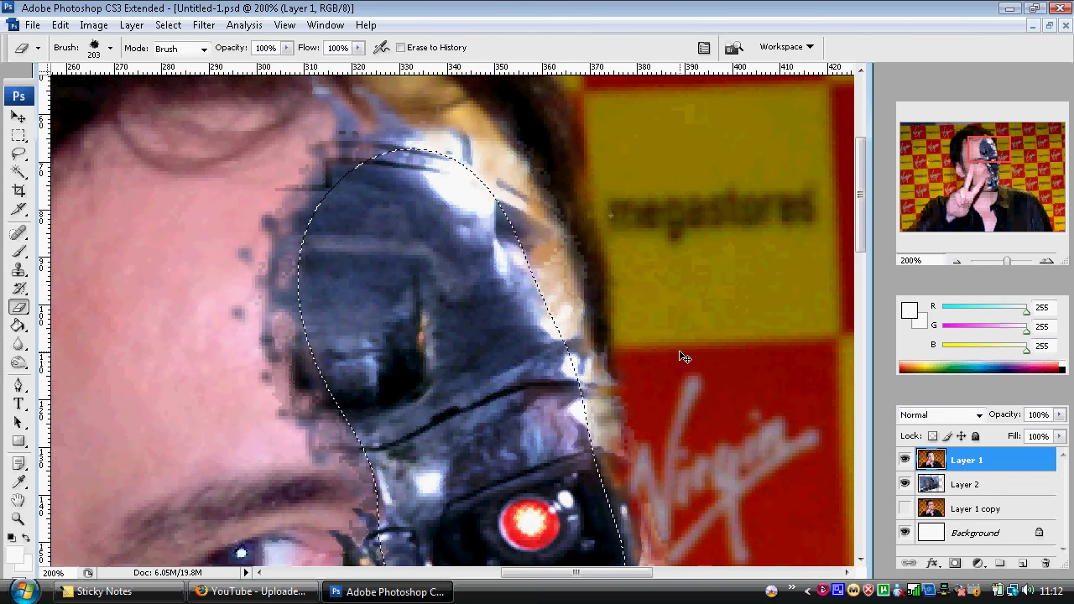
pyautogui.hotkey('ctrl', 'z')
pyautogui.hotkey('ctrl', 'z')
pyautogui.hotkey('ctrl', 'z')
pyautogui.hotkey('ctrl', 'z')
pyautogui.hotkey('ctrl', 'z')
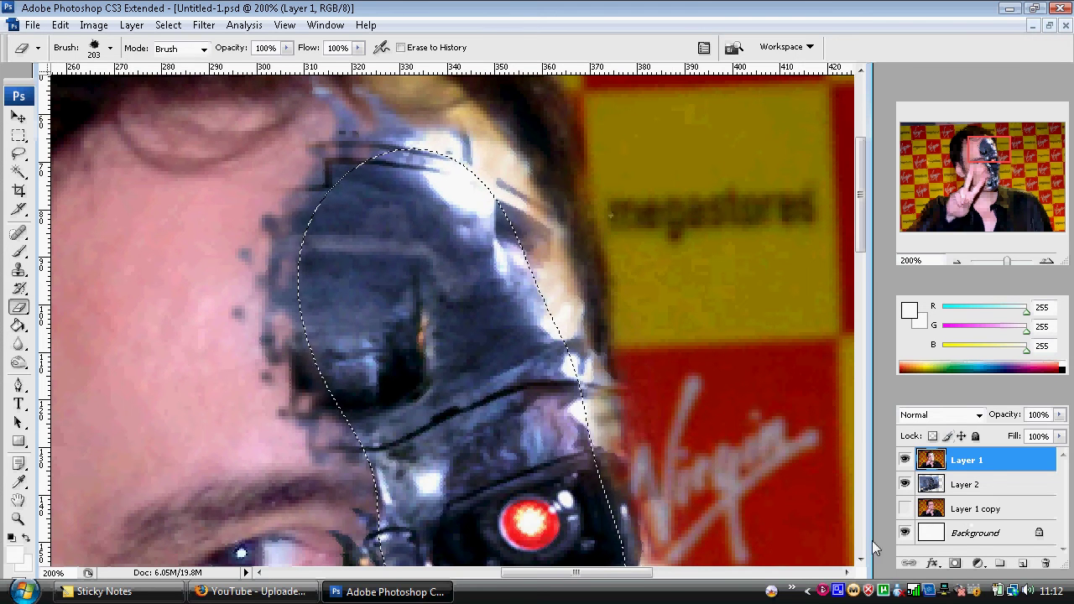
# Step: Hide Layer 2 and clear the selection so only the erased portrait on Layer 1 is in view
pyautogui.click(905, 484)
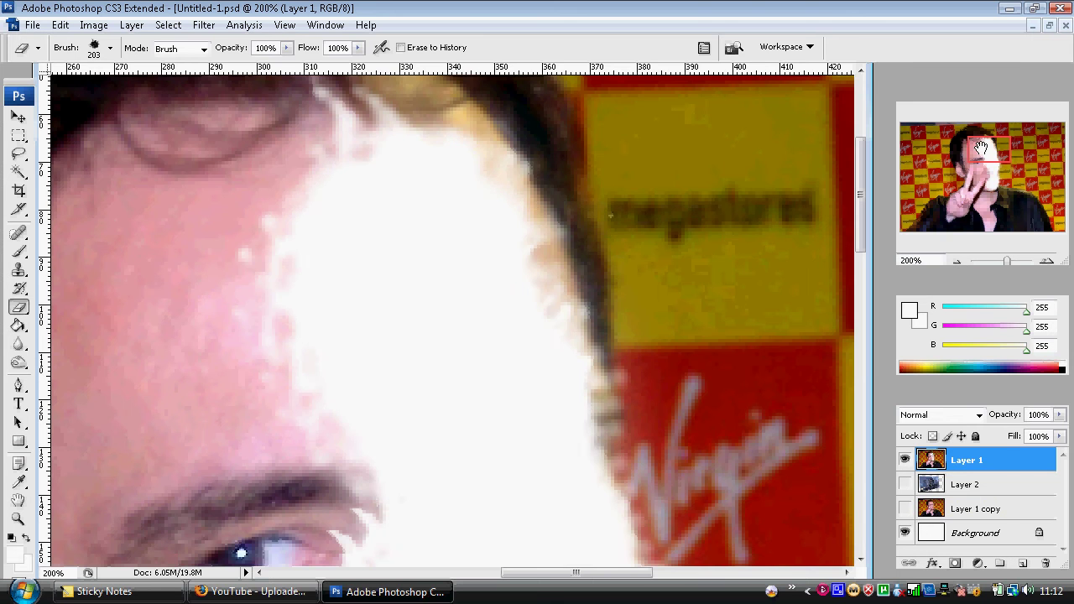
pyautogui.moveTo(980, 148)
pyautogui.mouseDown()
pyautogui.moveTo(986, 183)
pyautogui.moveTo(979, 150)
pyautogui.mouseUp()
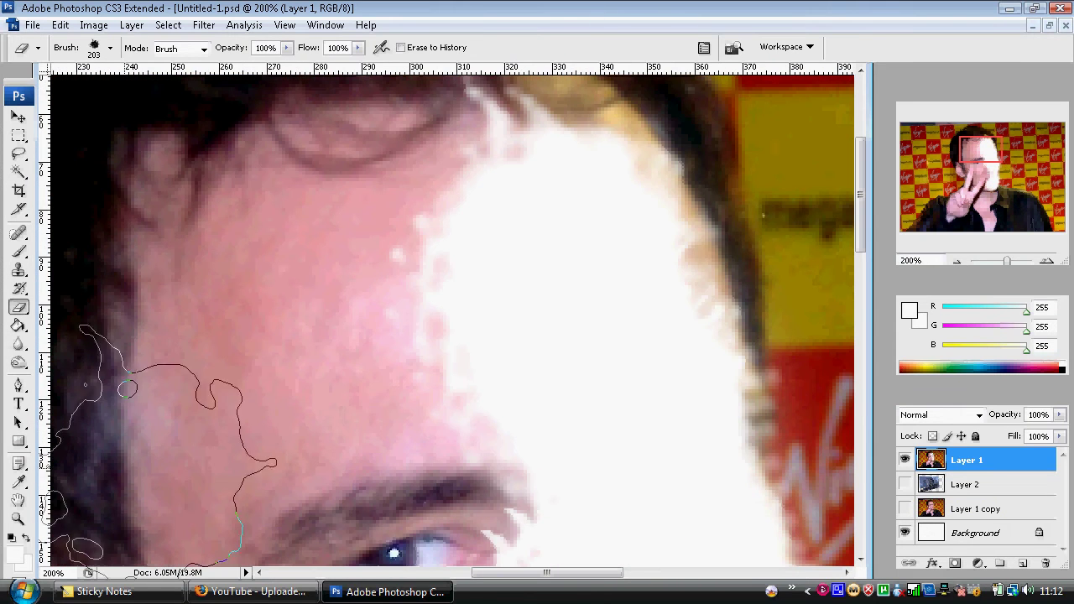
pyautogui.hotkey('ctrl', 'd')
# Step: Switch to the Burn tool and set its brush diameter to 71 px
pyautogui.click(20, 362)
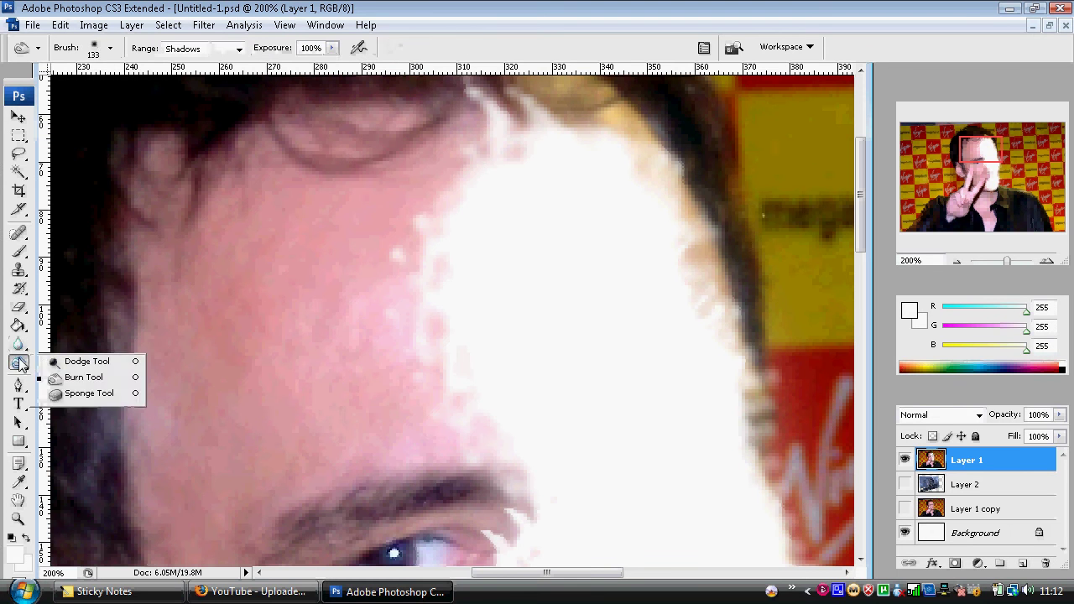
pyautogui.click(71, 363)
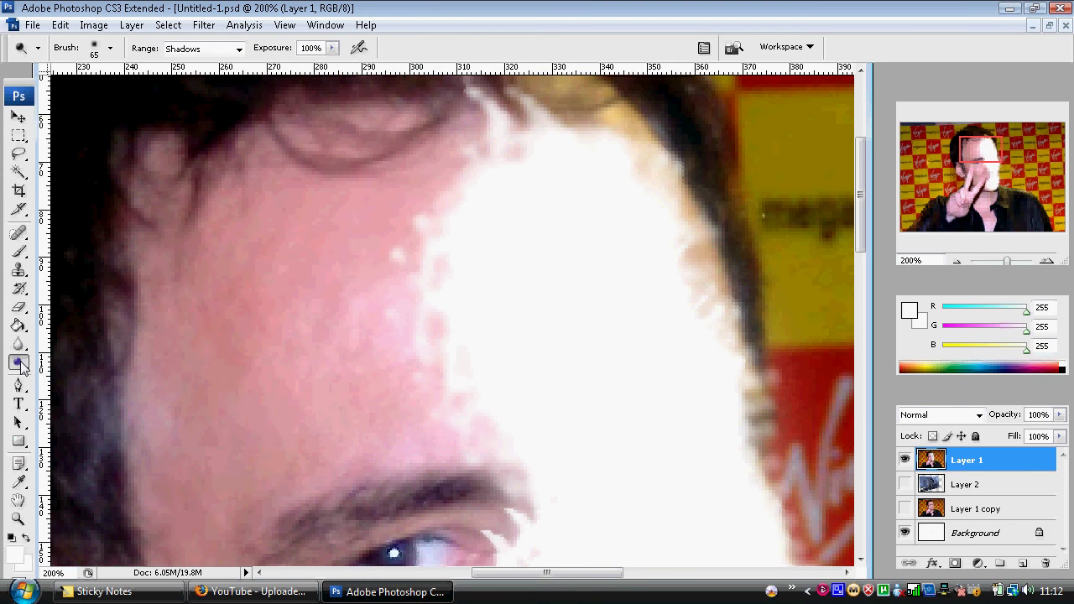
pyautogui.click(20, 362)
pyautogui.click(76, 386)
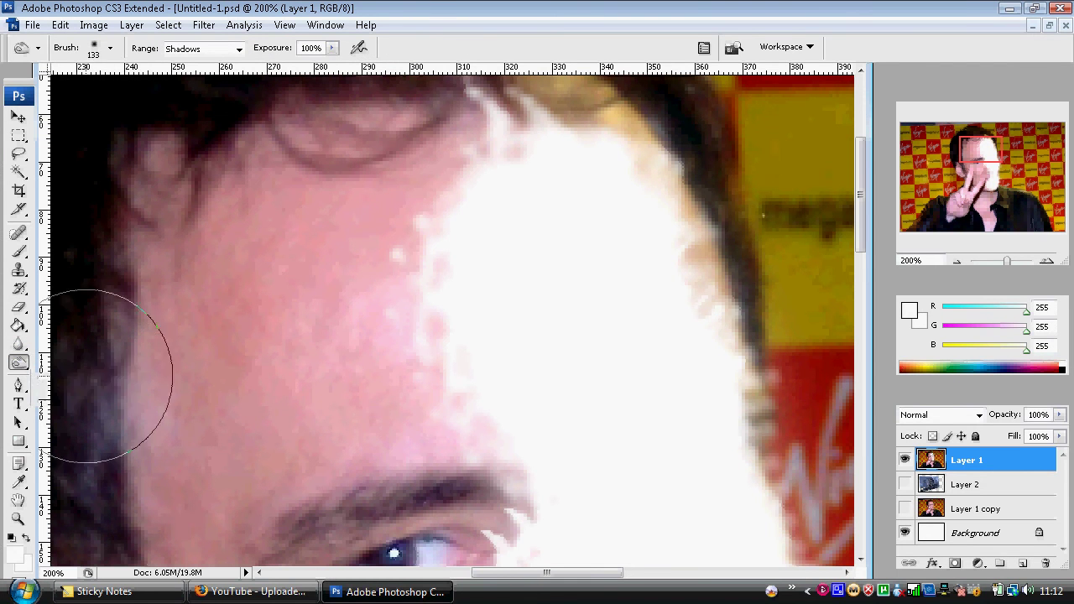
pyautogui.click(110, 48)
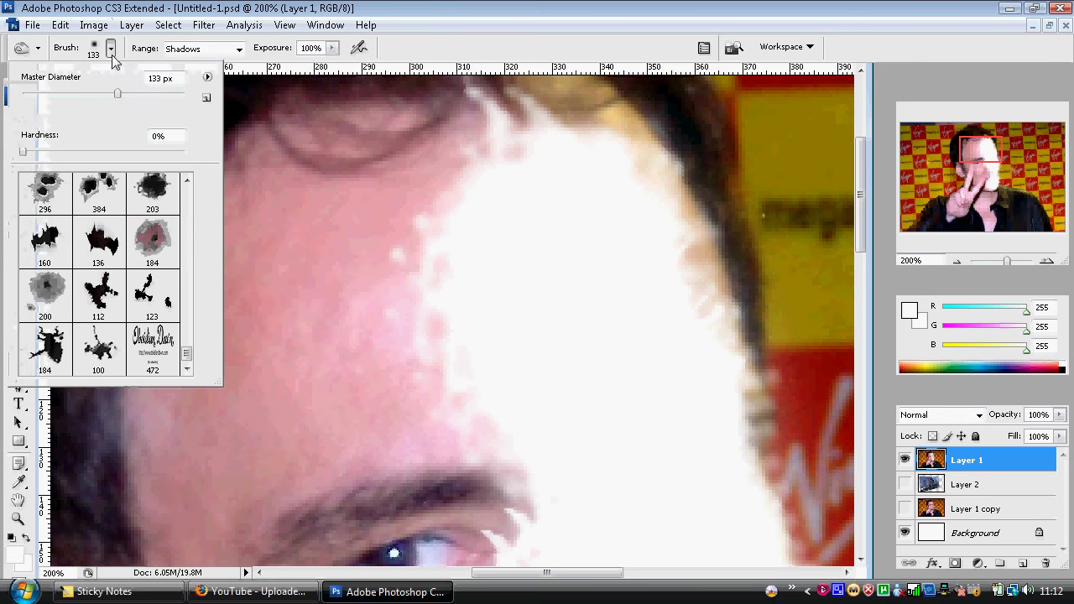
pyautogui.moveTo(107, 92); pyautogui.dragTo(96, 99)
pyautogui.press('Return')
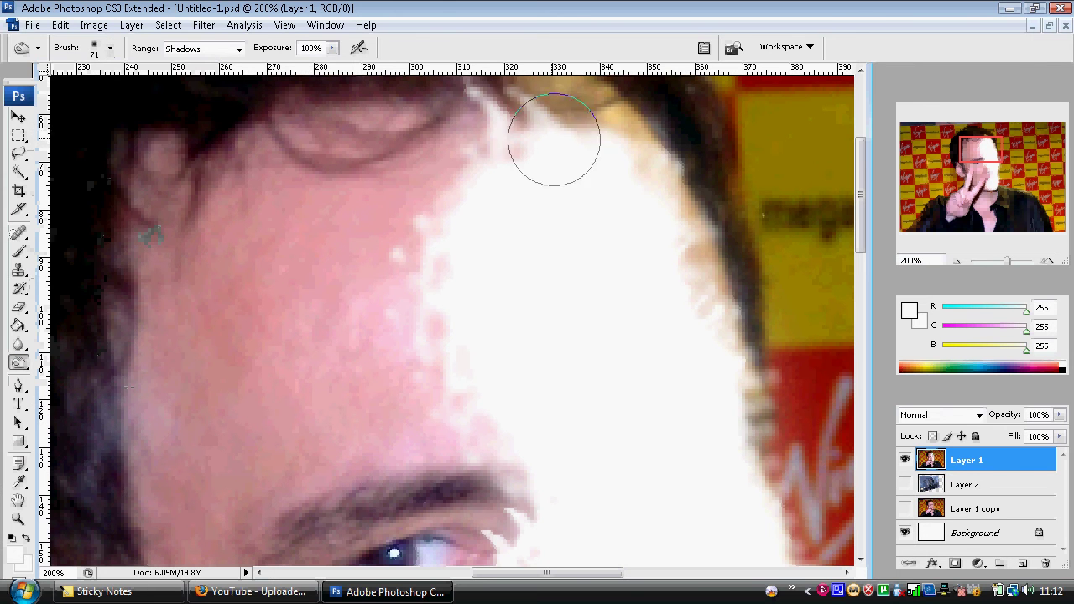
pyautogui.click(23, 366)
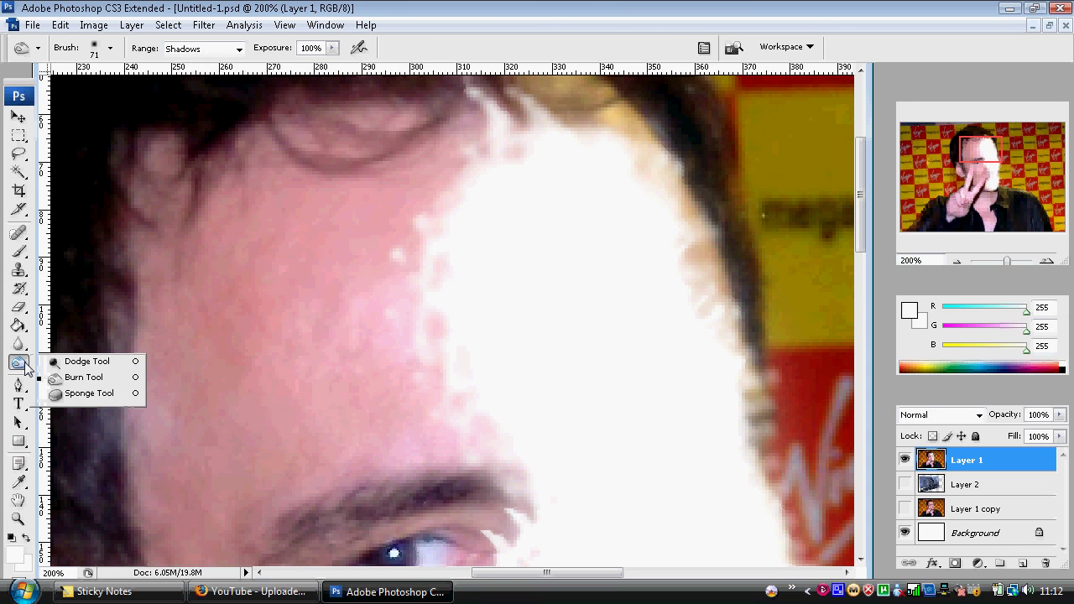
pyautogui.click(277, 8)
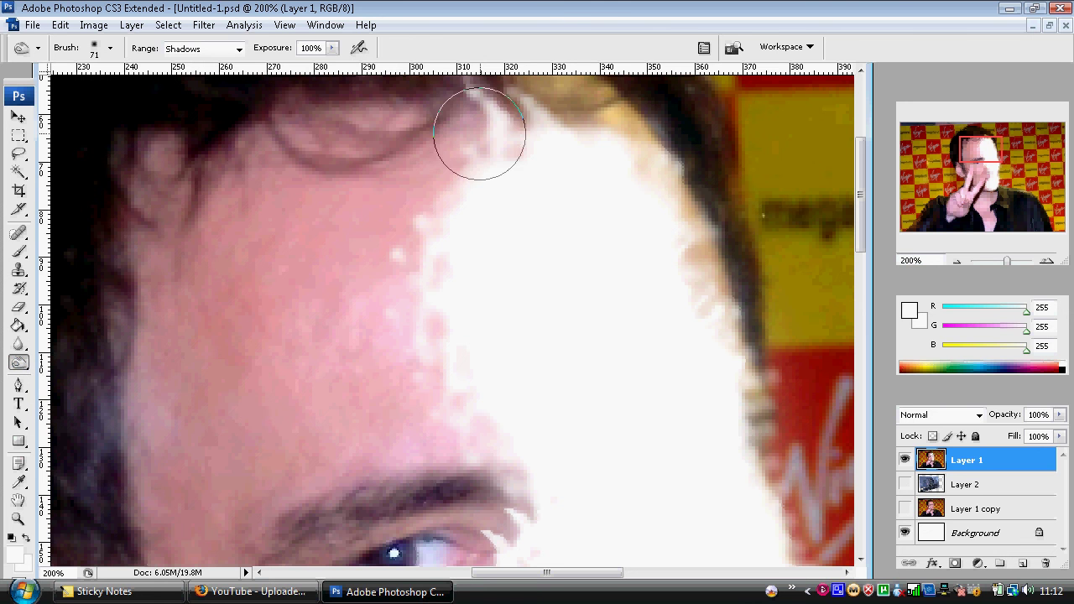
# Step: Burn the torn skin edge on Layer 1 from the forehead past the eyebrow, eye and nose down to the chin
pyautogui.moveTo(479, 136)
pyautogui.mouseDown()
pyautogui.moveTo(427, 193)
pyautogui.moveTo(407, 276)
pyautogui.moveTo(443, 427)
pyautogui.moveTo(470, 458)
pyautogui.moveTo(477, 522)
pyautogui.moveTo(479, 504)
pyautogui.mouseUp()
pyautogui.scroll(-3, 377, 288)
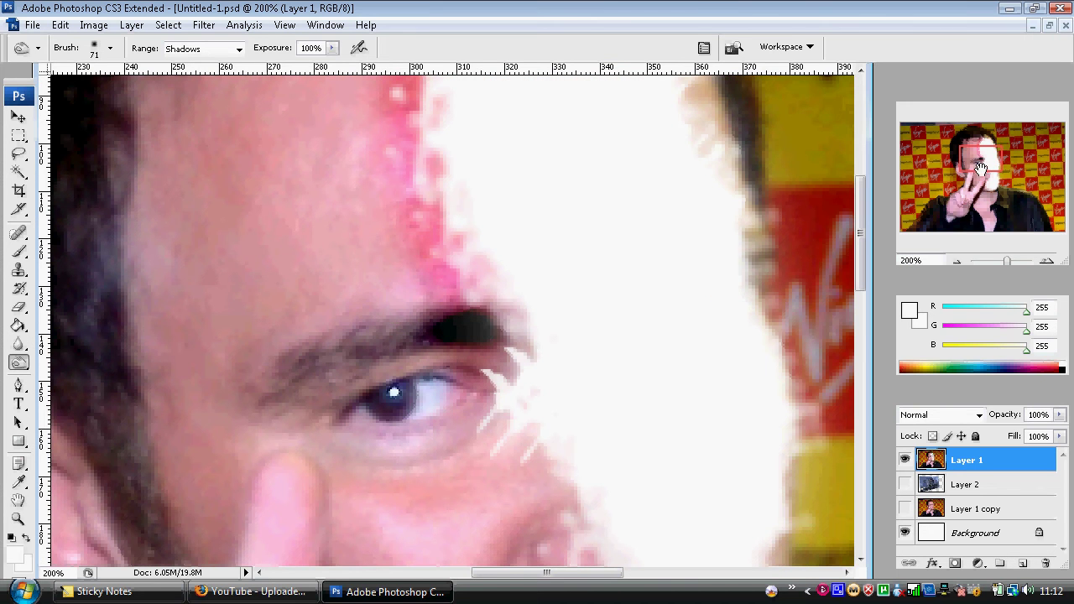
pyautogui.moveTo(979, 168); pyautogui.dragTo(988, 174)
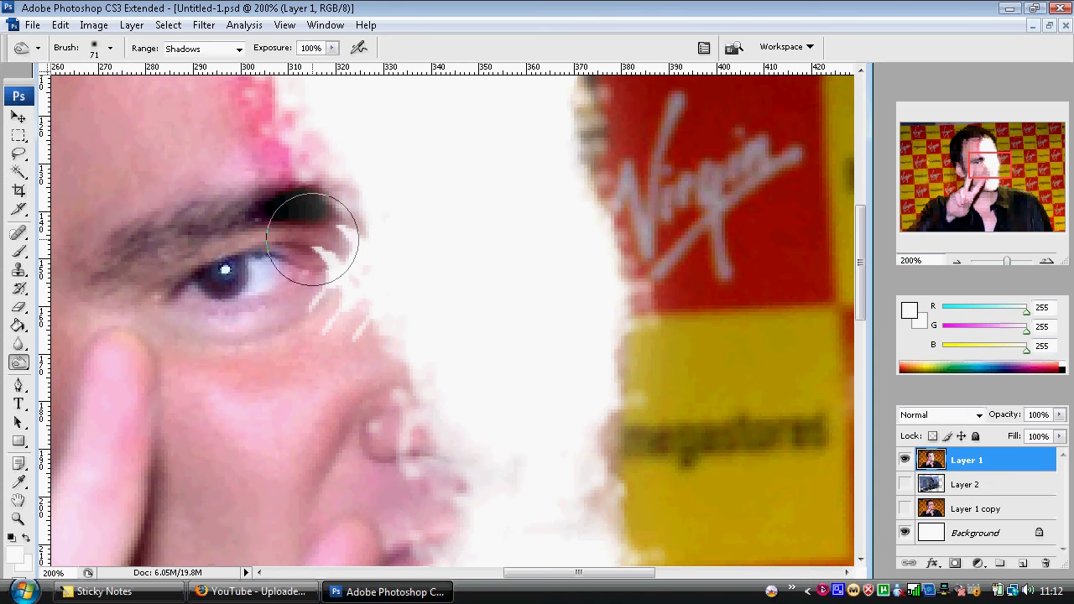
pyautogui.moveTo(313, 239)
pyautogui.mouseDown()
pyautogui.moveTo(370, 316)
pyautogui.moveTo(350, 274)
pyautogui.moveTo(368, 323)
pyautogui.moveTo(355, 338)
pyautogui.moveTo(450, 501)
pyautogui.mouseUp()
pyautogui.scroll(-3, 450, 498)
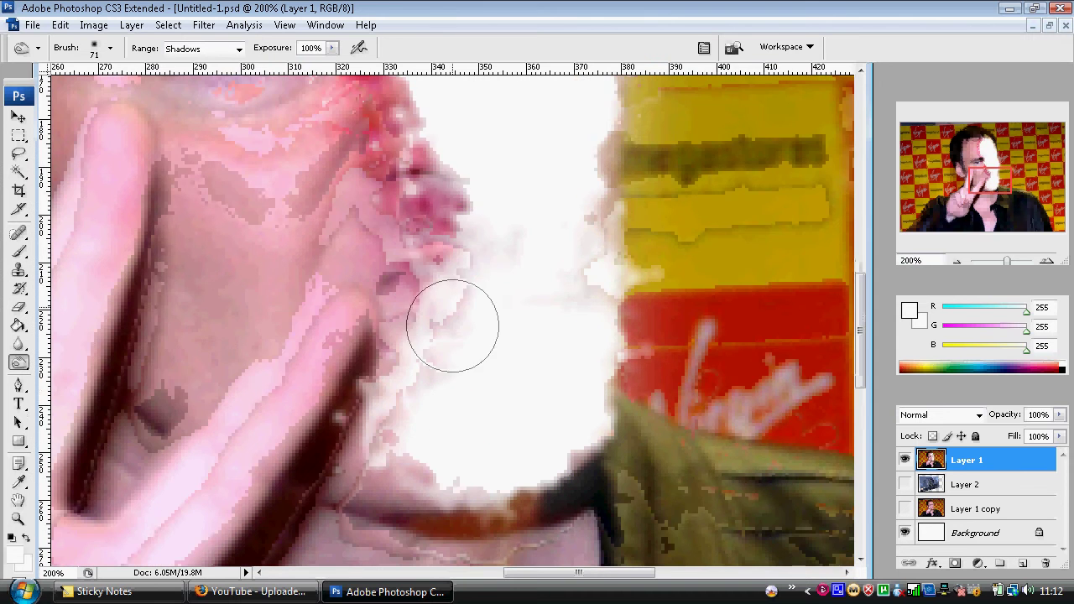
pyautogui.moveTo(457, 251)
pyautogui.mouseDown()
pyautogui.moveTo(438, 266)
pyautogui.moveTo(426, 322)
pyautogui.moveTo(404, 357)
pyautogui.mouseUp()
pyautogui.moveTo(391, 428)
pyautogui.mouseDown()
pyautogui.moveTo(410, 482)
pyautogui.moveTo(457, 491)
pyautogui.moveTo(552, 481)
pyautogui.moveTo(492, 505)
pyautogui.moveTo(447, 507)
pyautogui.moveTo(423, 502)
pyautogui.moveTo(403, 487)
pyautogui.mouseUp()
# Step: Burn the skin edge beside the nose and forehead again, then darken the hair edge above the erased area
pyautogui.scroll(3, 677, 294)
pyautogui.scroll(5, 676, 294)
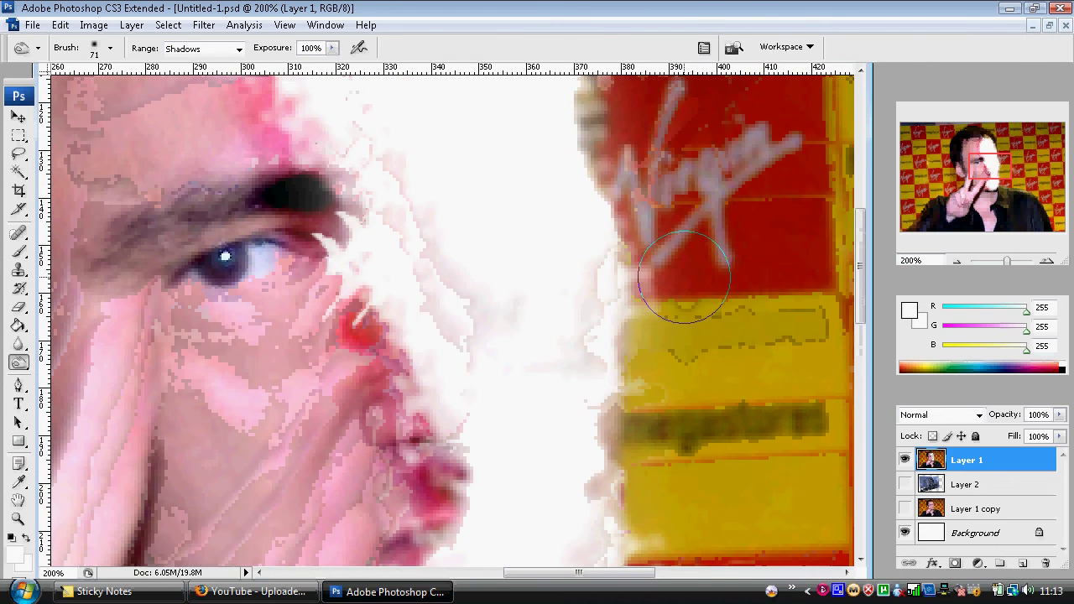
pyautogui.click(289, 336)
pyautogui.moveTo(296, 287); pyautogui.dragTo(246, 151)
pyautogui.scroll(5, 247, 151)
pyautogui.moveTo(363, 186)
pyautogui.mouseDown()
pyautogui.moveTo(358, 156)
pyautogui.moveTo(462, 172)
pyautogui.moveTo(528, 309)
pyautogui.moveTo(491, 177)
pyautogui.moveTo(459, 144)
pyautogui.moveTo(392, 126)
pyautogui.moveTo(414, 126)
pyautogui.moveTo(360, 87)
pyautogui.moveTo(496, 192)
pyautogui.moveTo(550, 314)
pyautogui.moveTo(500, 224)
pyautogui.moveTo(486, 151)
pyautogui.mouseUp()
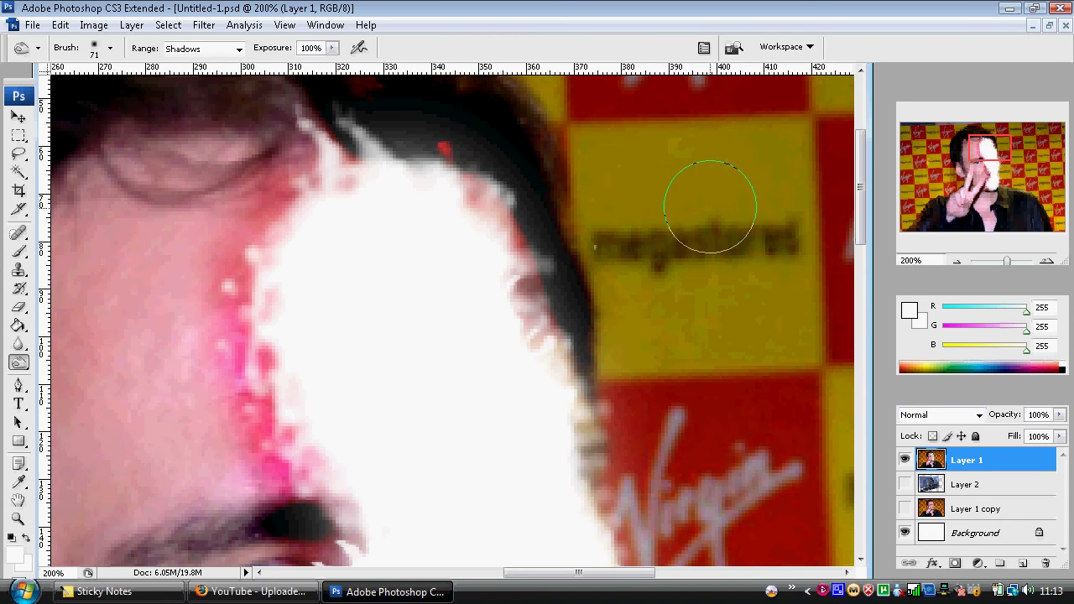
# Step: Pucker the torn face edge of Layer 1 with the Liquify filter at brush size 88 and show Layer 2 again
pyautogui.click(958, 261)
pyautogui.click(958, 260)
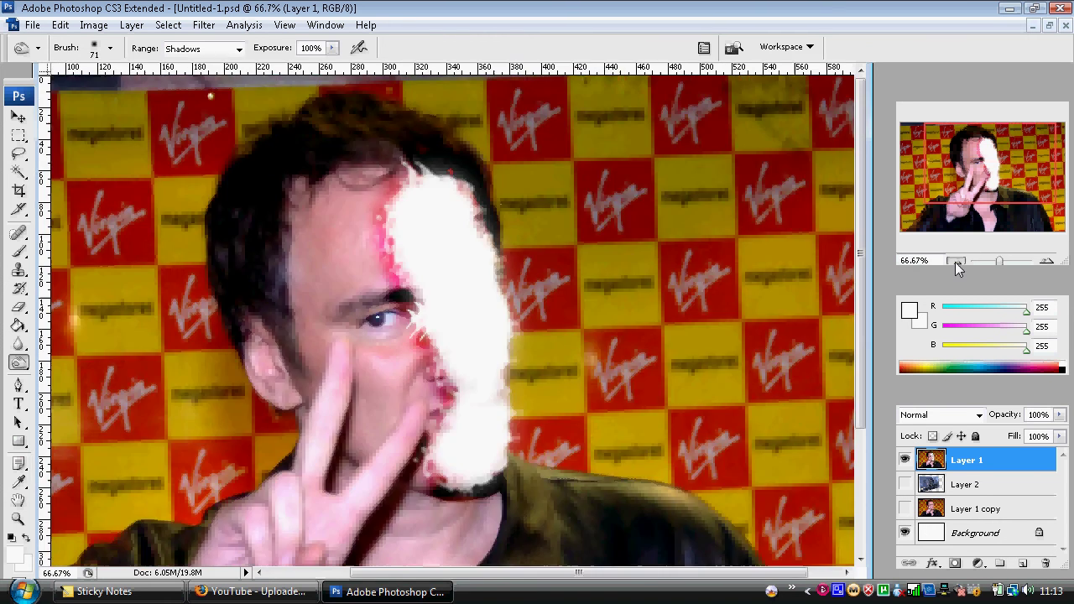
pyautogui.click(958, 260)
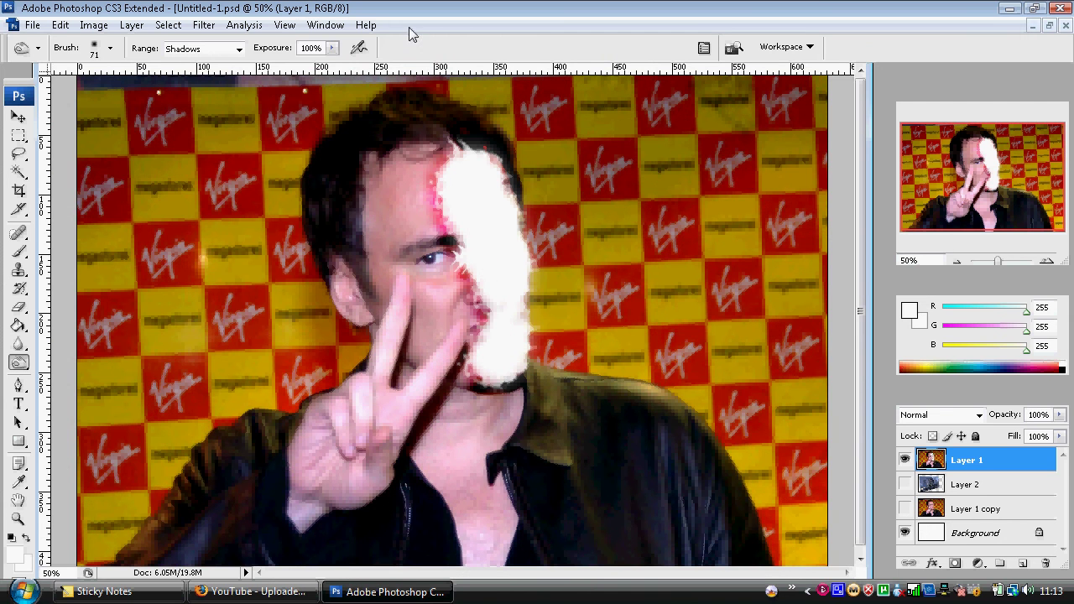
pyautogui.click(198, 26)
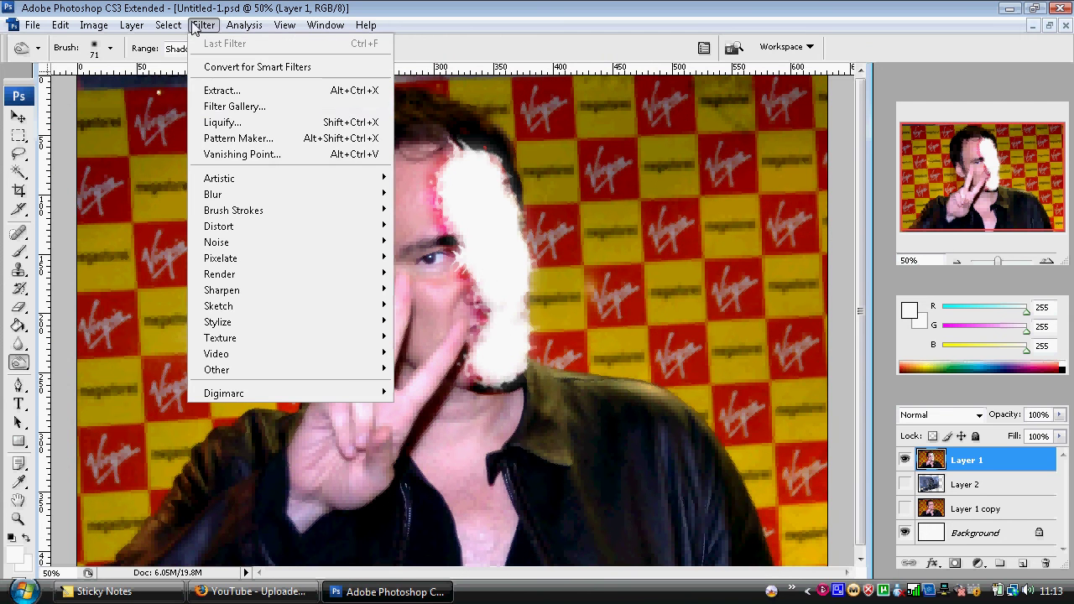
pyautogui.click(223, 123)
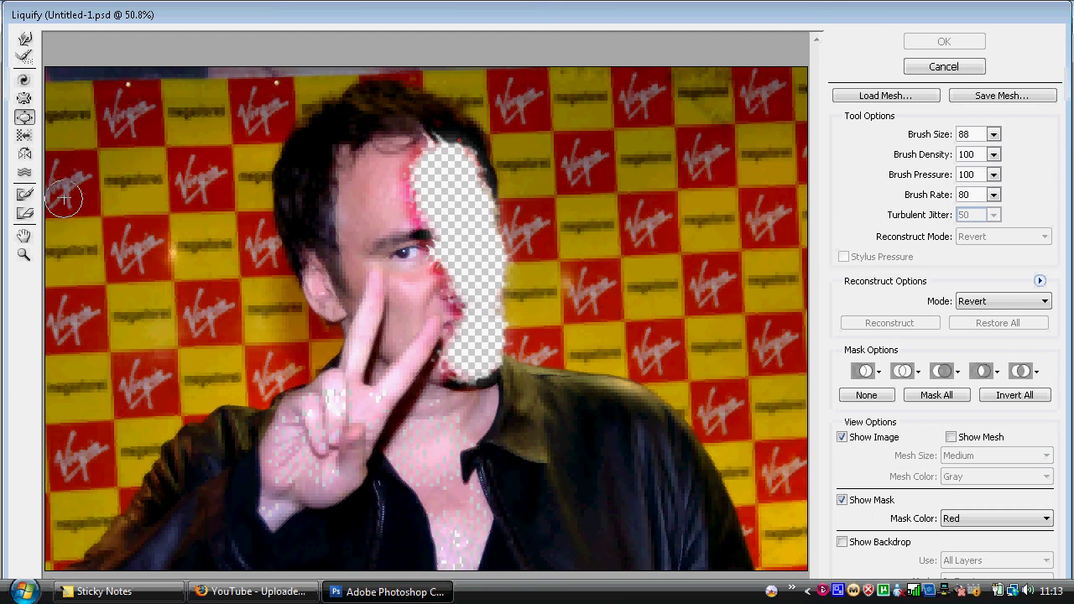
pyautogui.click(25, 117)
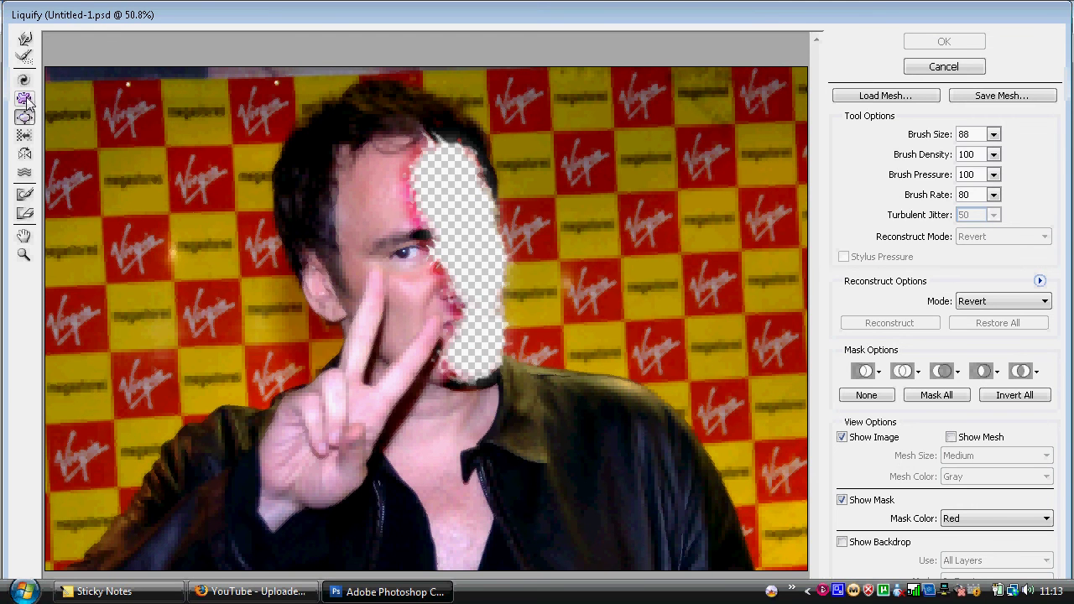
pyautogui.click(25, 98)
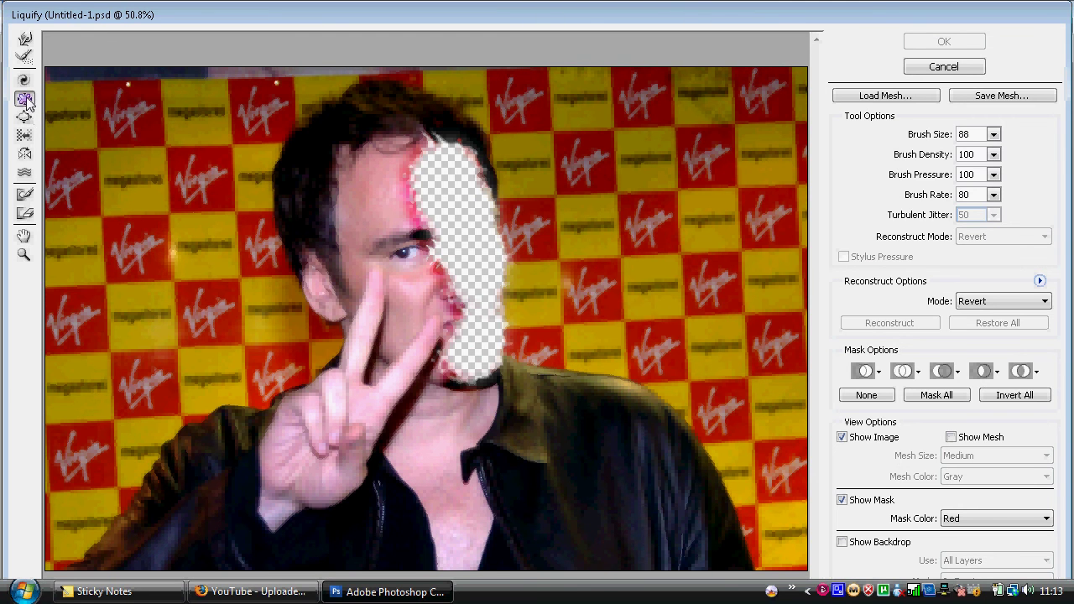
pyautogui.click(401, 255)
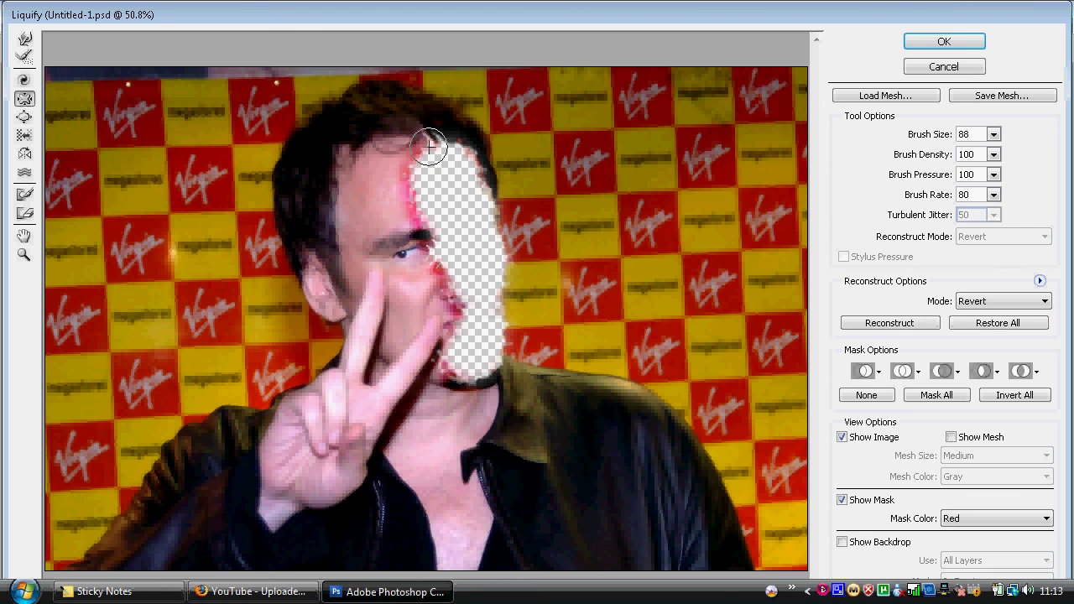
pyautogui.moveTo(430, 147)
pyautogui.mouseDown()
pyautogui.moveTo(440, 253)
pyautogui.moveTo(469, 321)
pyautogui.moveTo(454, 363)
pyautogui.moveTo(470, 370)
pyautogui.moveTo(484, 333)
pyautogui.mouseUp()
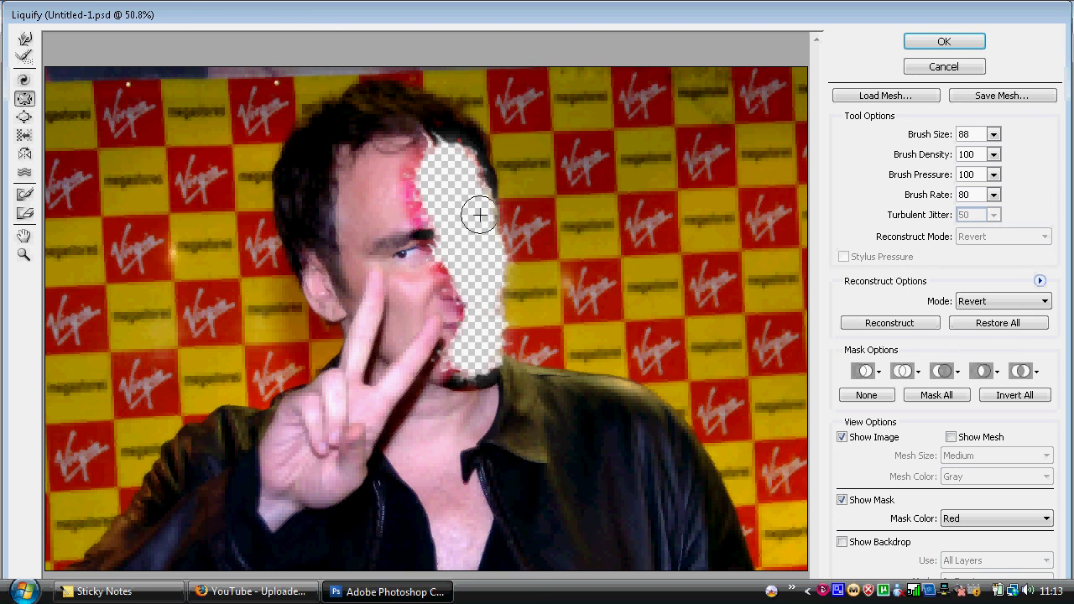
pyautogui.moveTo(480, 215)
pyautogui.mouseDown()
pyautogui.moveTo(467, 163)
pyautogui.moveTo(435, 144)
pyautogui.mouseUp()
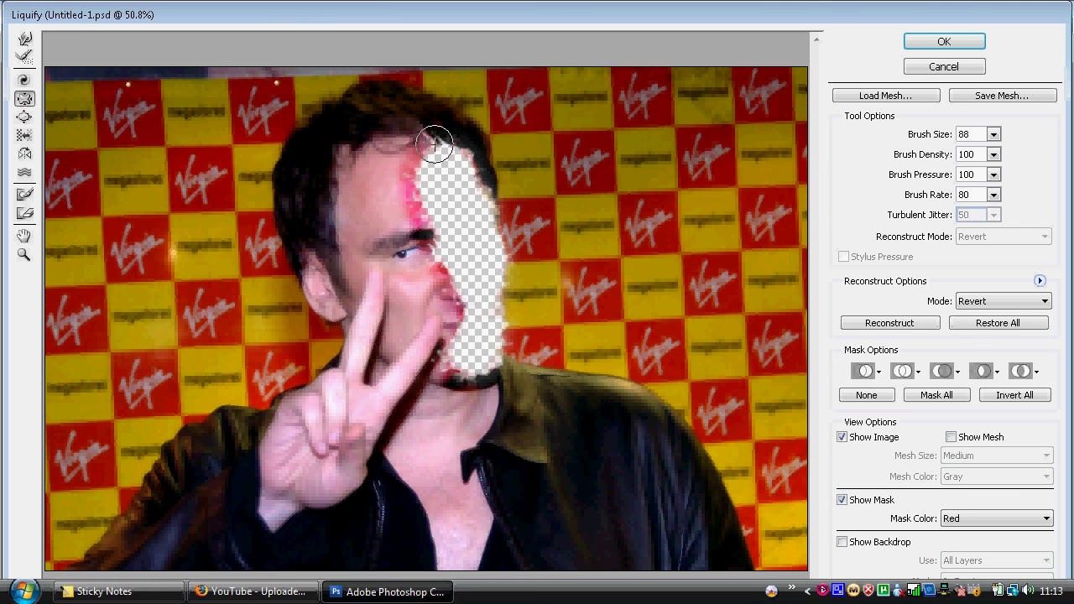
pyautogui.click(948, 41)
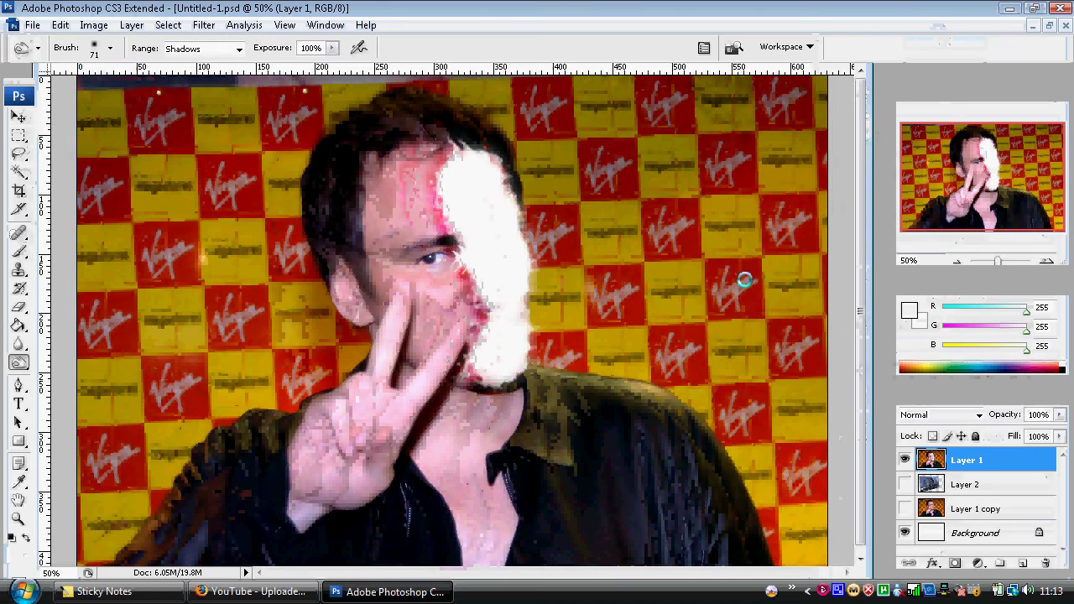
pyautogui.click(903, 485)
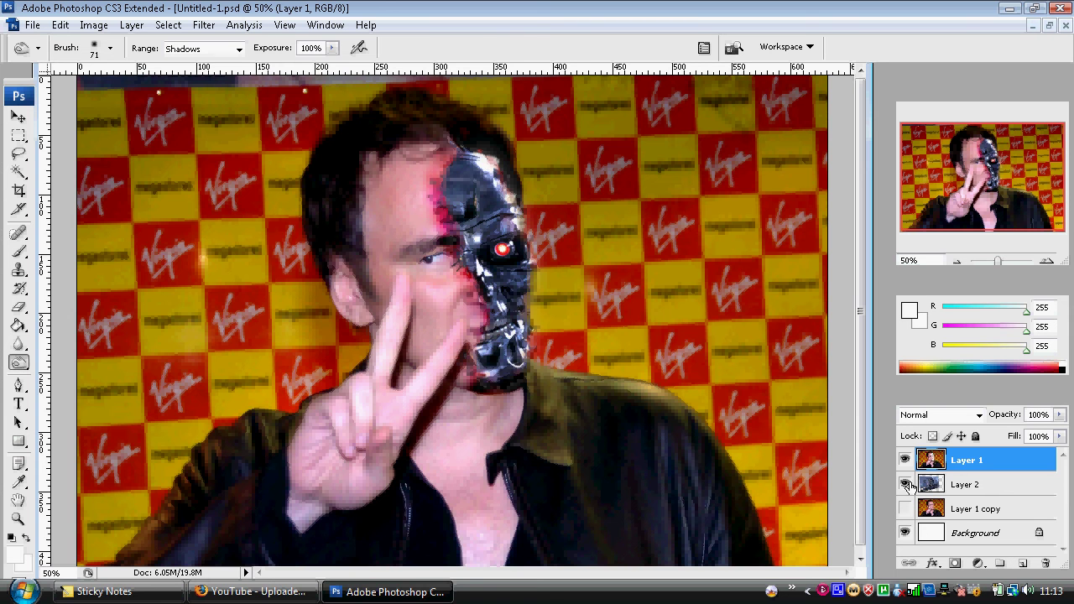
# Step: Toggle the Liquify edit off and on in close-up to compare the torn edge from the chin up to the forehead
pyautogui.click(1047, 261)
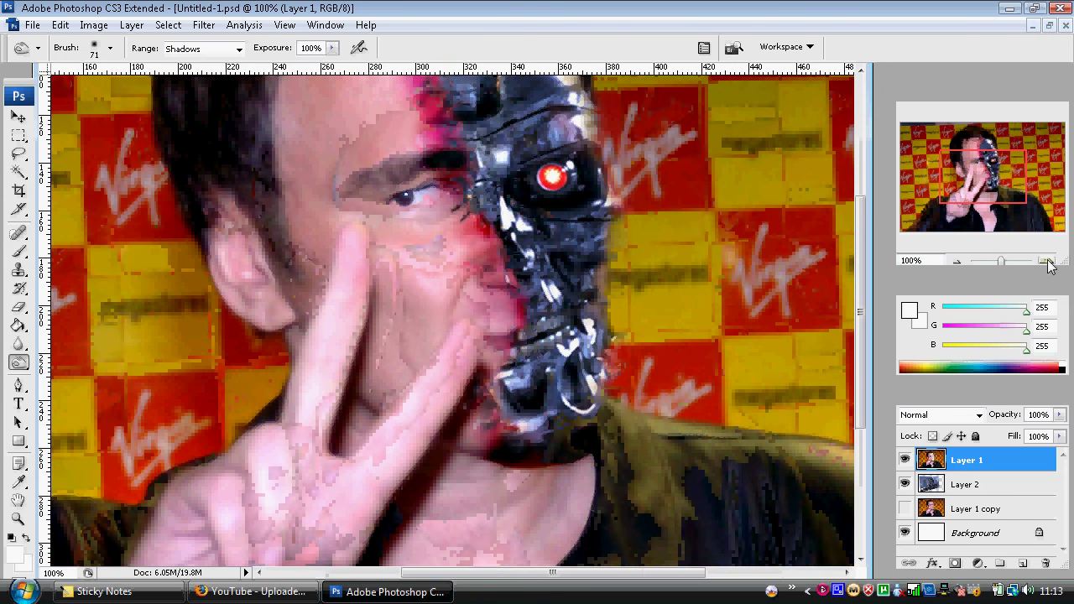
pyautogui.hotkey('ctrl', 'z')
pyautogui.hotkey('ctrl', 'z')
pyautogui.hotkey('ctrl', 'z')
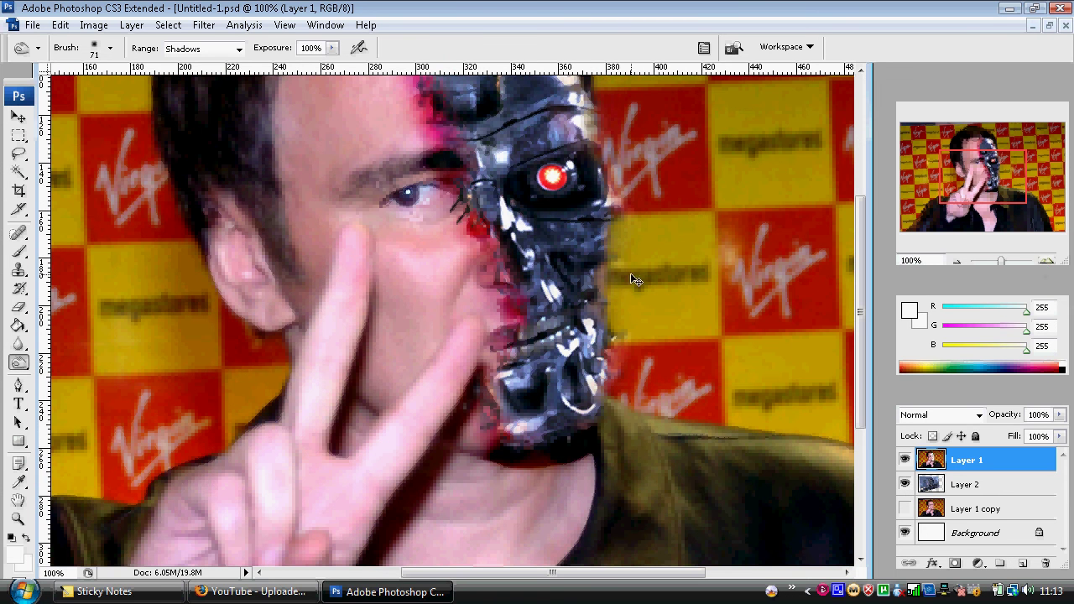
pyautogui.hotkey('ctrl', 'z')
pyautogui.hotkey('ctrl', 'z')
pyautogui.hotkey('ctrl', 'z')
pyautogui.hotkey('ctrl', 'z')
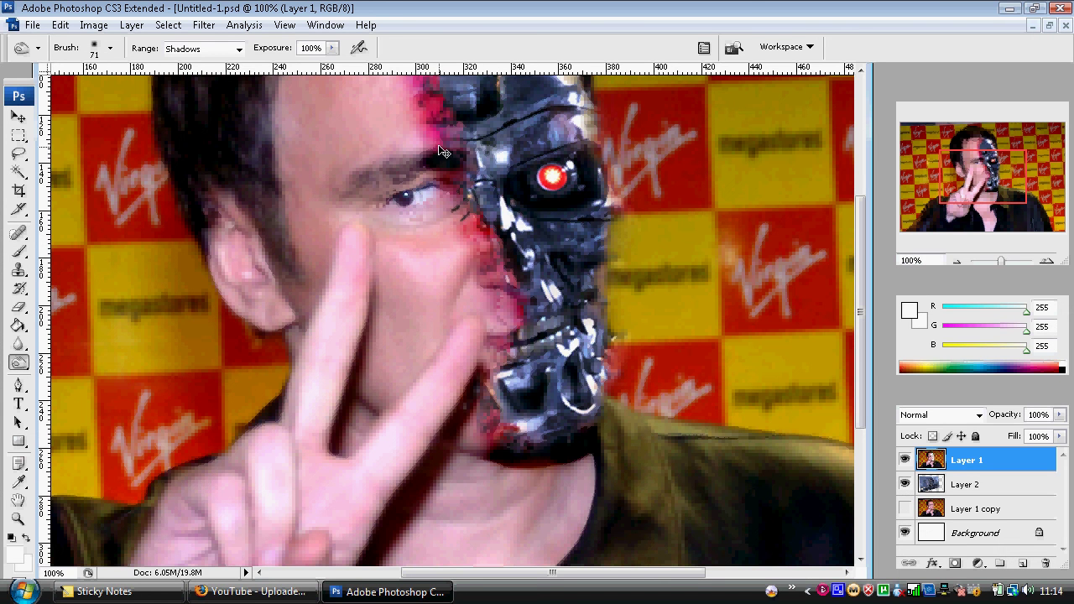
pyautogui.moveTo(967, 160); pyautogui.dragTo(965, 147)
pyautogui.hotkey('ctrl', 'z')
pyautogui.hotkey('ctrl', 'z')
pyautogui.hotkey('ctrl', 'z')
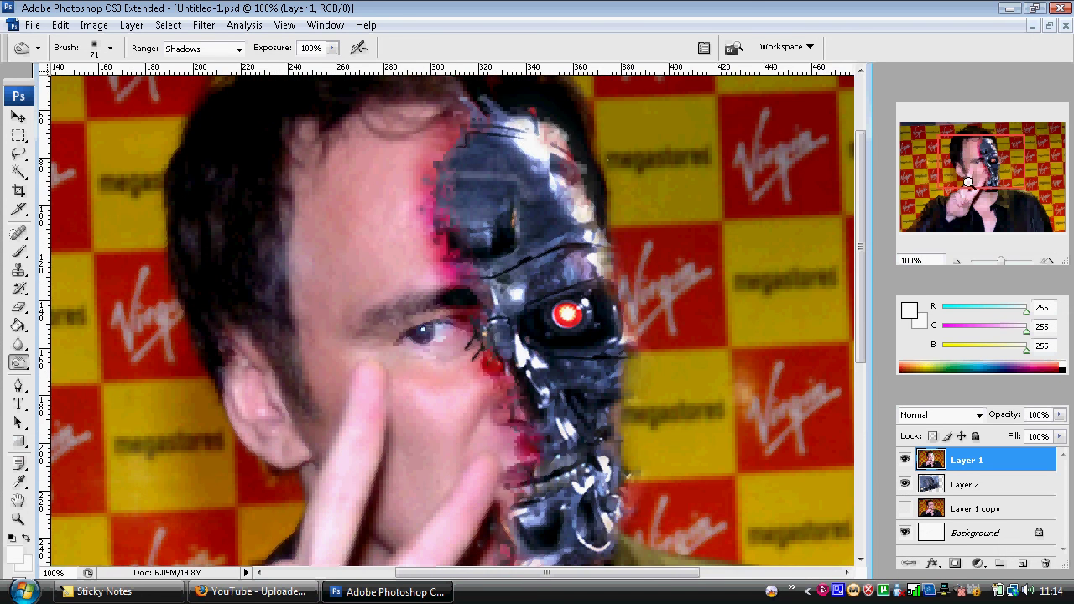
pyautogui.hotkey('ctrl', 'z')
pyautogui.hotkey('ctrl', 'z')
pyautogui.hotkey('ctrl', 'z')
pyautogui.hotkey('ctrl', 'z')
pyautogui.hotkey('ctrl', 'z')
# Step: View the whole portrait and toggle the Liquify edit repeatedly to compare the overall face before and after it
pyautogui.click(956, 261)
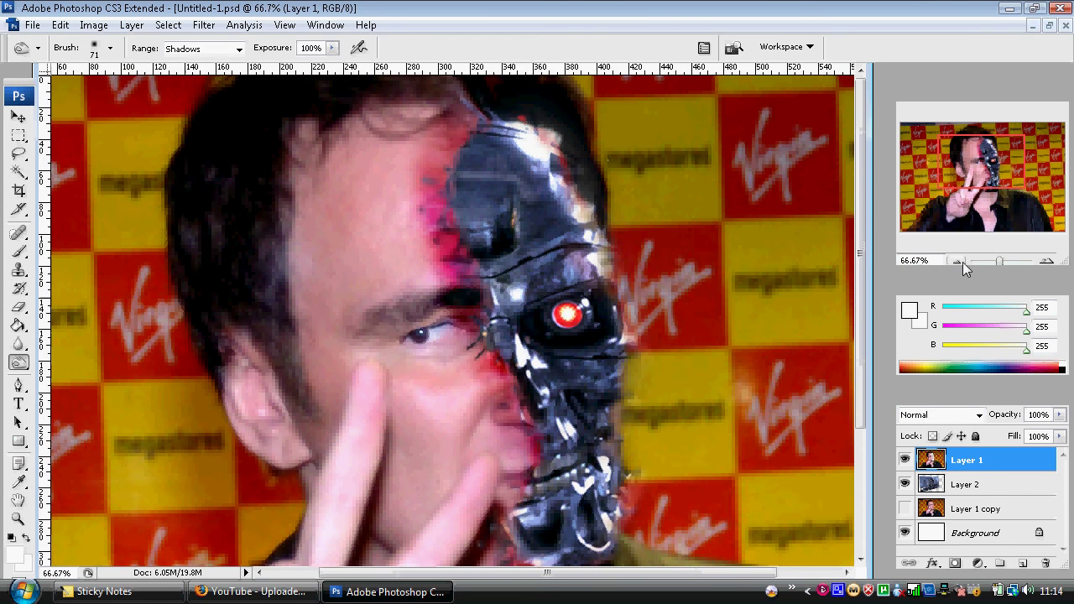
pyautogui.click(956, 261)
pyautogui.click(956, 261)
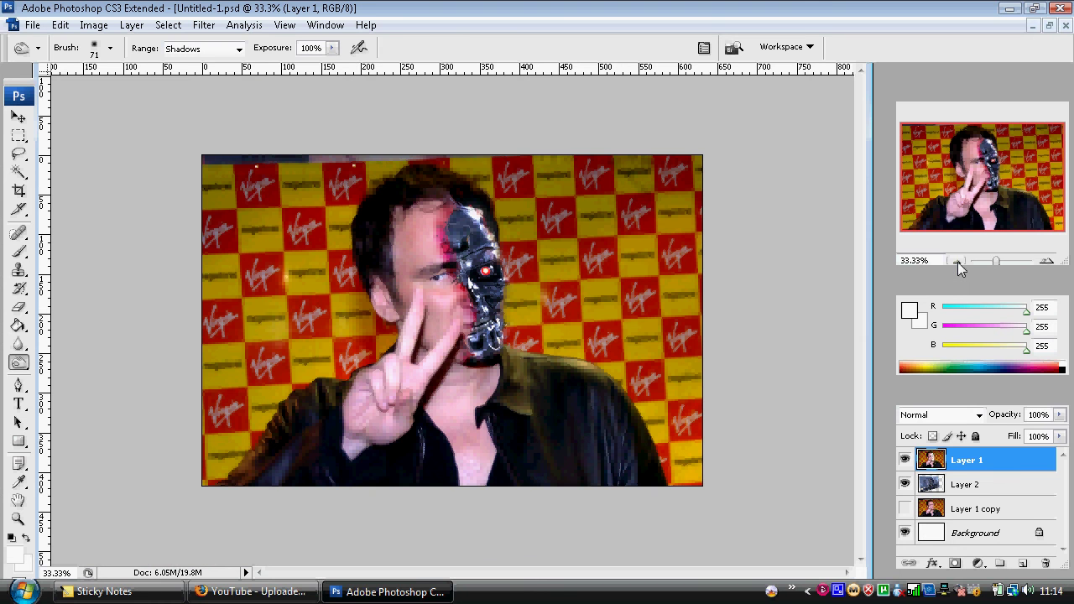
pyautogui.hotkey('ctrl', 'z')
pyautogui.hotkey('ctrl', 'z')
pyautogui.hotkey('ctrl', 'z')
pyautogui.hotkey('ctrl', 'z')
pyautogui.hotkey('ctrl', 'z')
pyautogui.hotkey('ctrl', 'z')
pyautogui.hotkey('ctrl', 'z')
pyautogui.hotkey('ctrl', 'z')
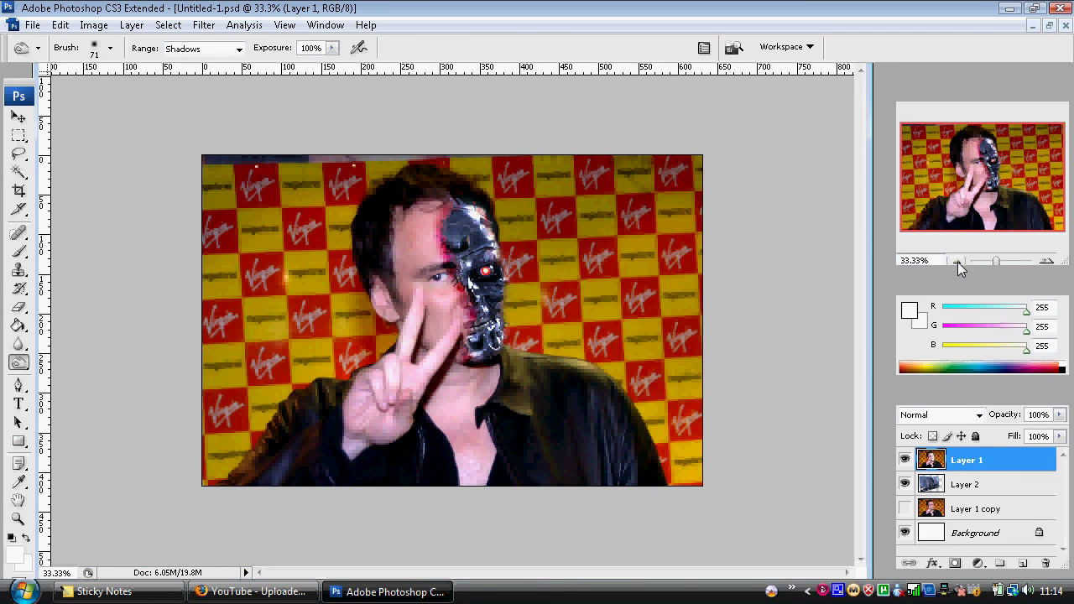
pyautogui.hotkey('ctrl', 'z')
pyautogui.hotkey('ctrl', 'z')
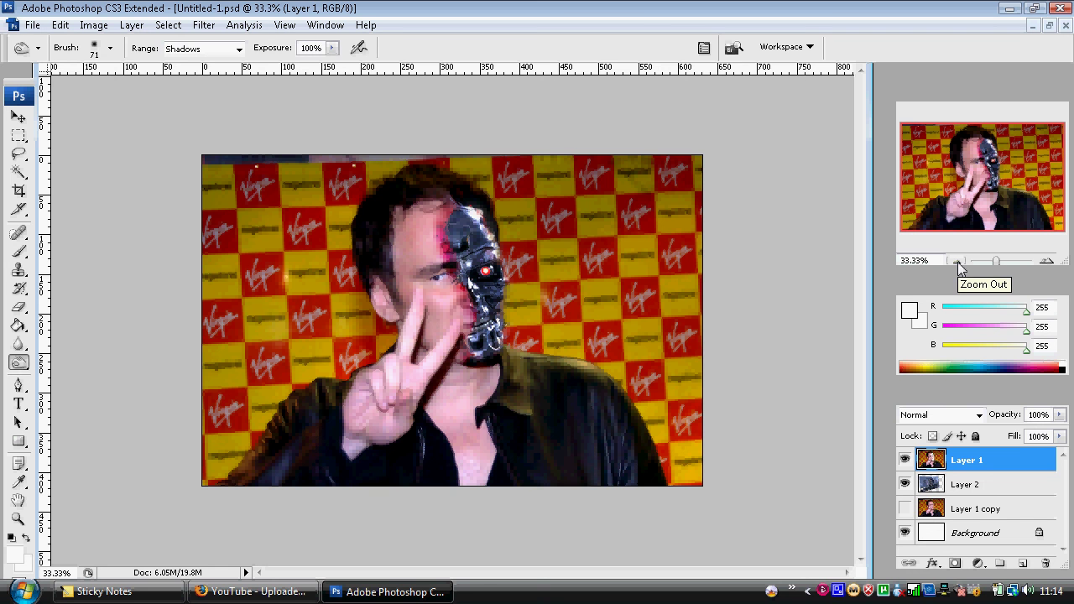
pyautogui.hotkey('ctrl', 'z')
pyautogui.hotkey('ctrl', 'z')
pyautogui.hotkey('ctrl', 'z')
pyautogui.hotkey('ctrl', 'z')
pyautogui.hotkey('ctrl', 'z')
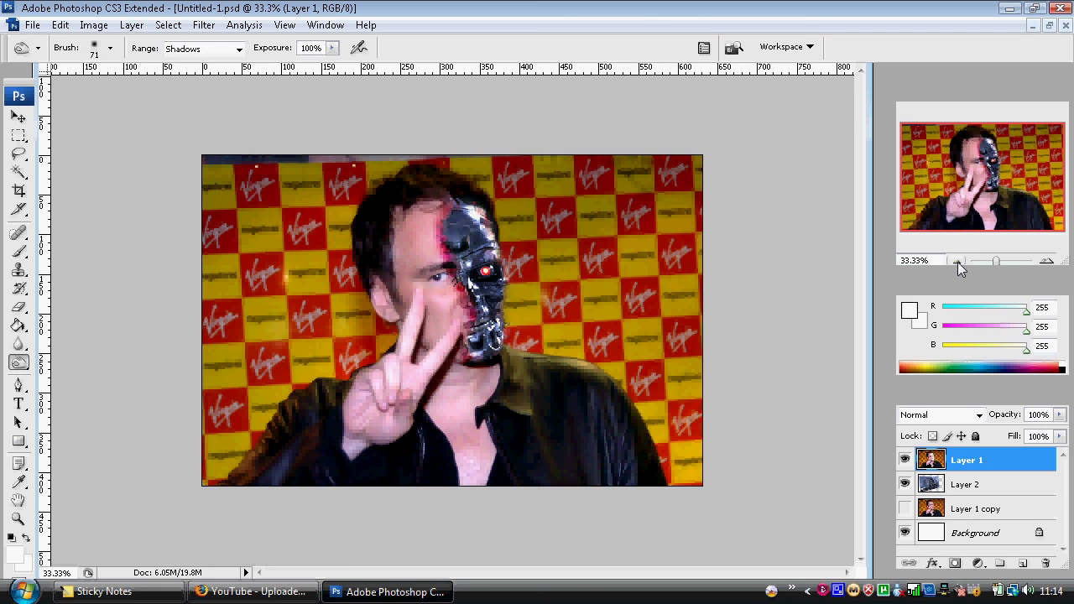
pyautogui.hotkey('ctrl', 'z')
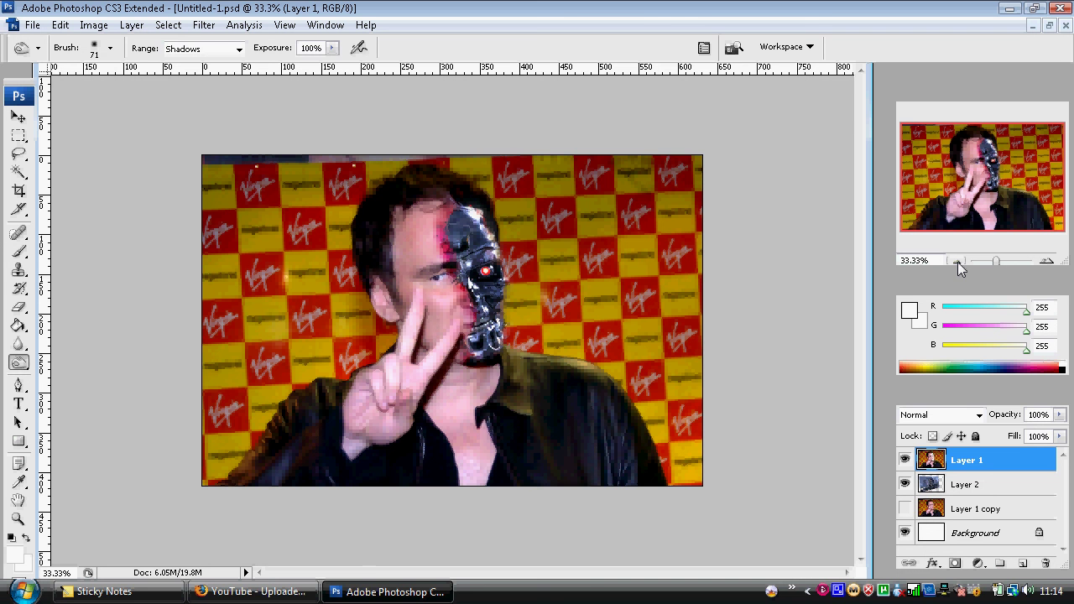